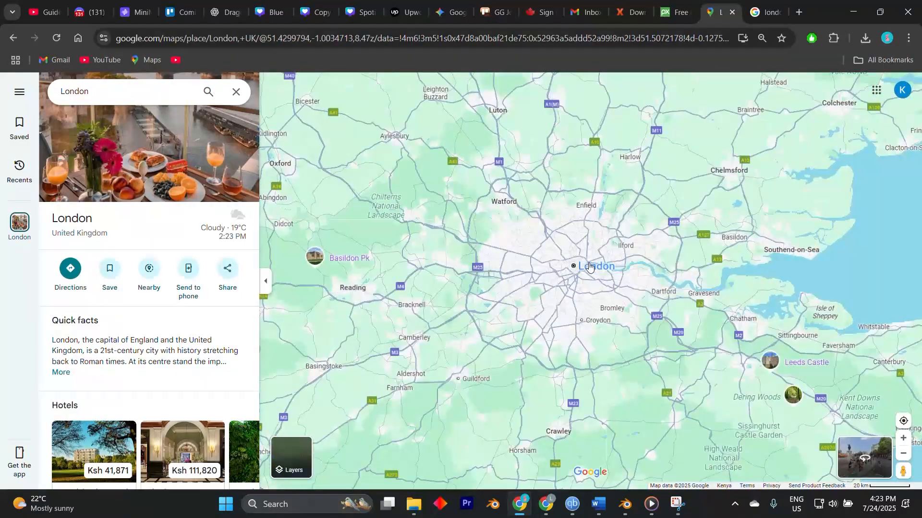
- Zoom in and out around London on the Google Maps view
scroll(589, 269, "up", 4)
mouse_move(590, 269)
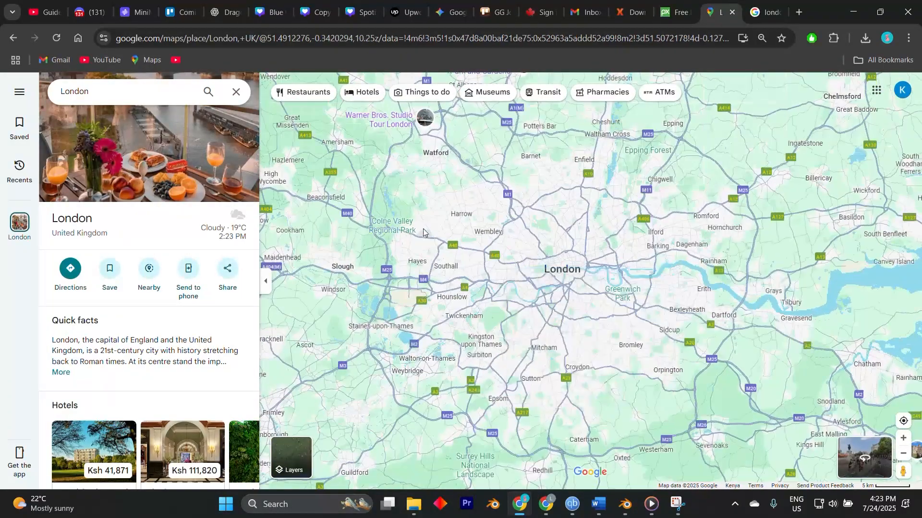
scroll(456, 225, "up", 1)
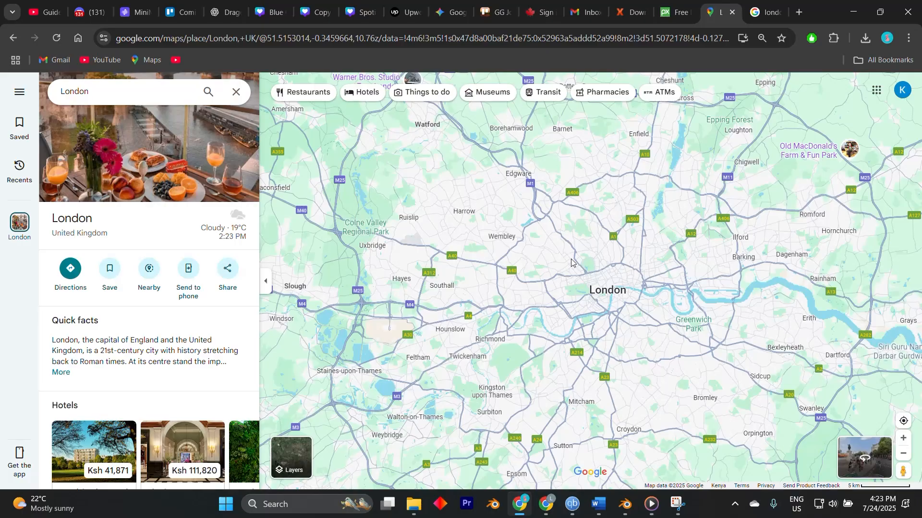
scroll(571, 259, "up", 2)
scroll(549, 286, "up", 1)
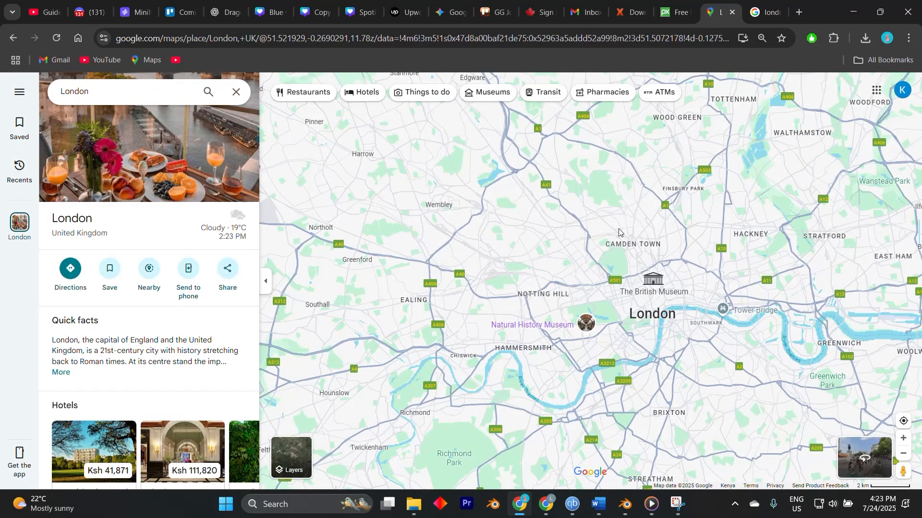
scroll(619, 232, "down", 1)
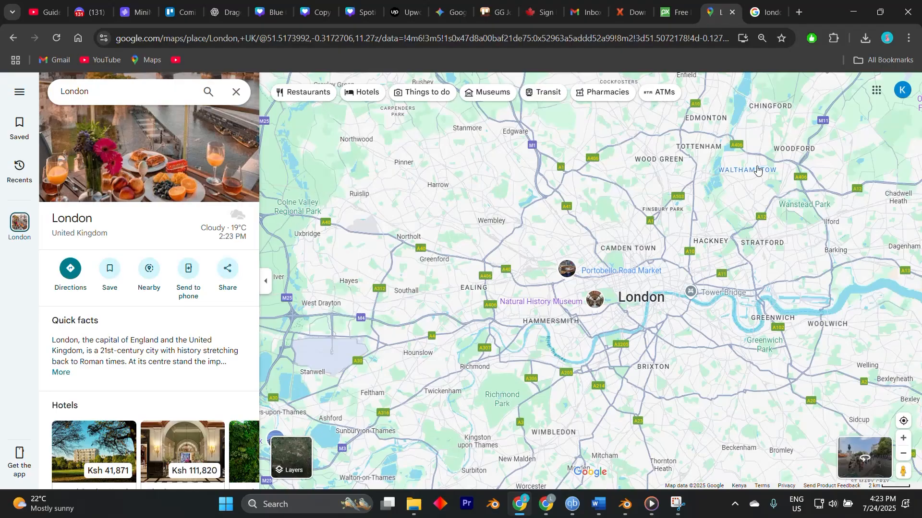
- Browse the Google image results for london maps
left_click(758, 13)
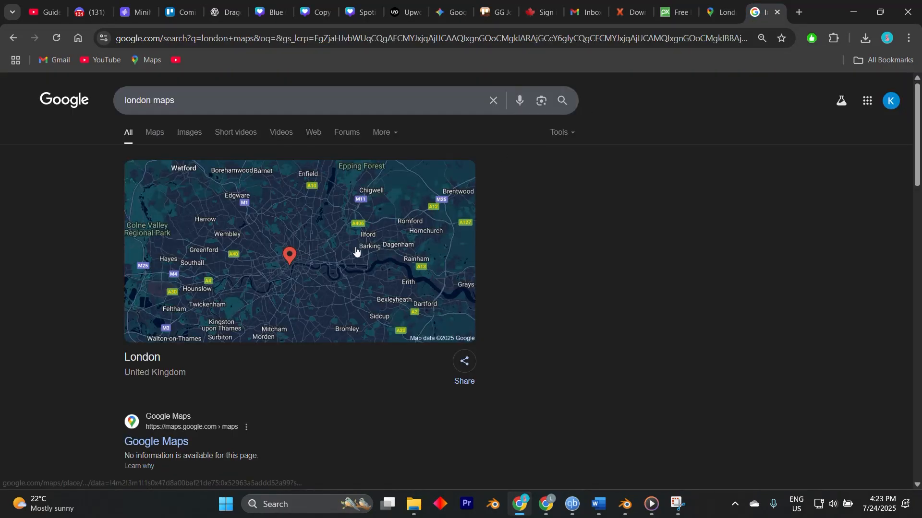
left_click(177, 141)
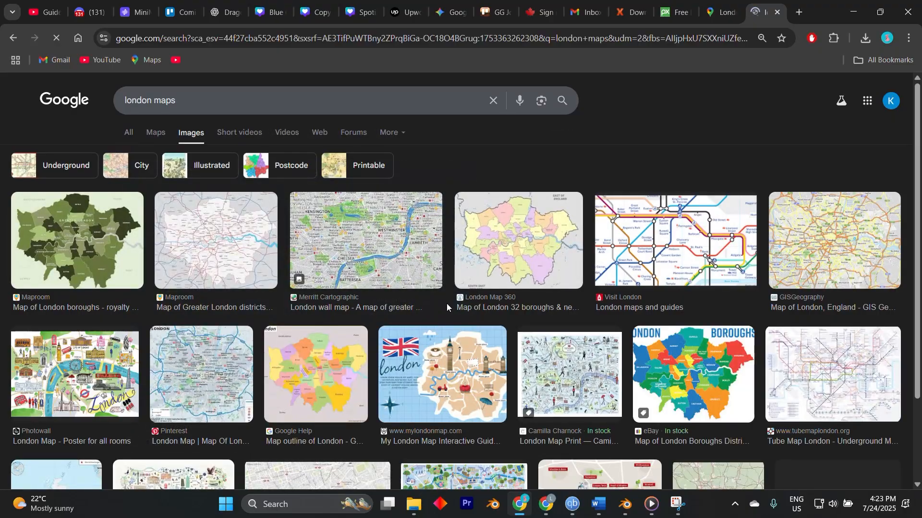
scroll(446, 307, "down", 12)
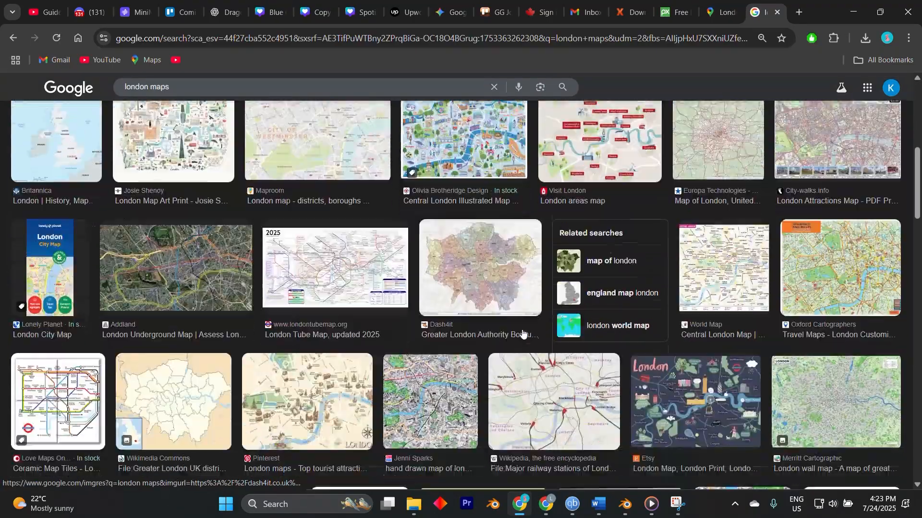
scroll(521, 333, "up", 7)
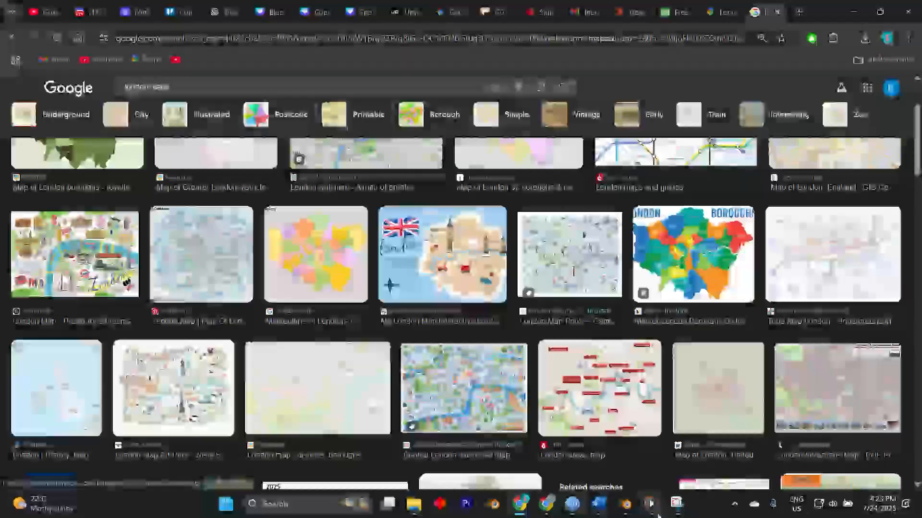
- Skim through the Google Earth CapCut 1 reference video in the media player, then minimize it
left_click(653, 510)
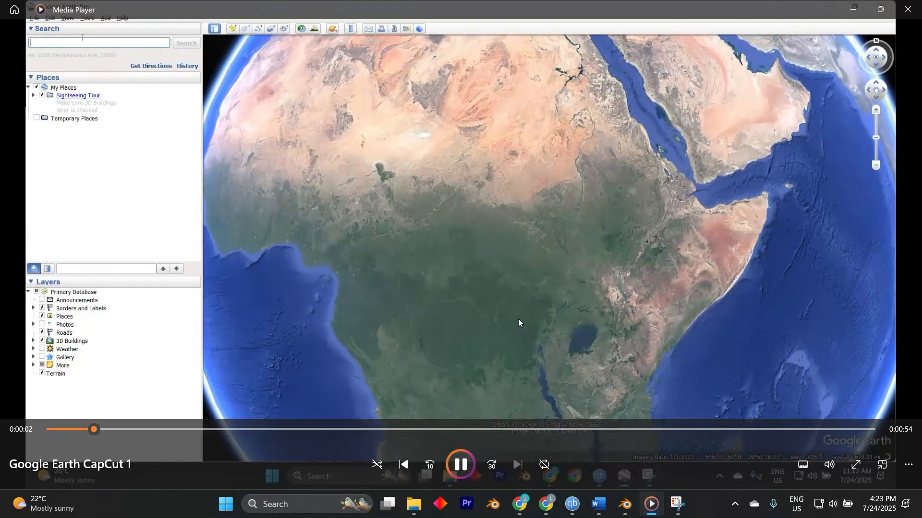
left_click(261, 430)
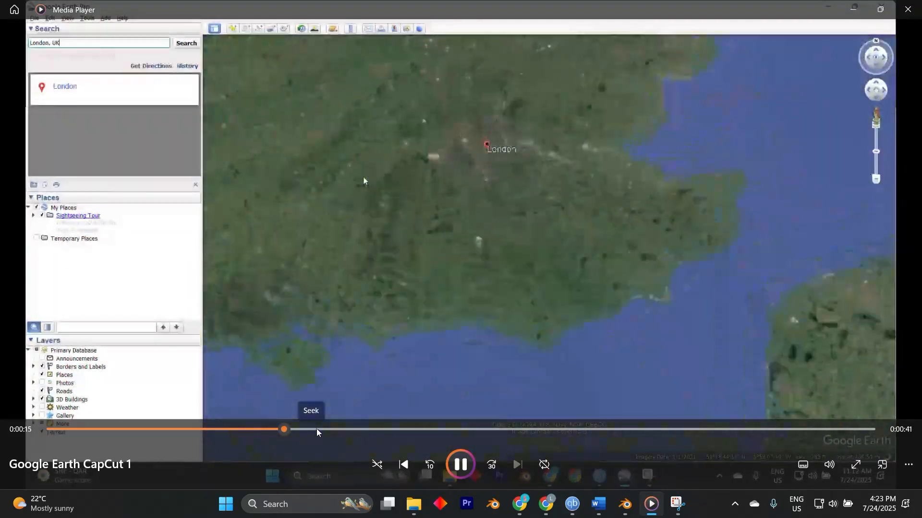
left_click(379, 430)
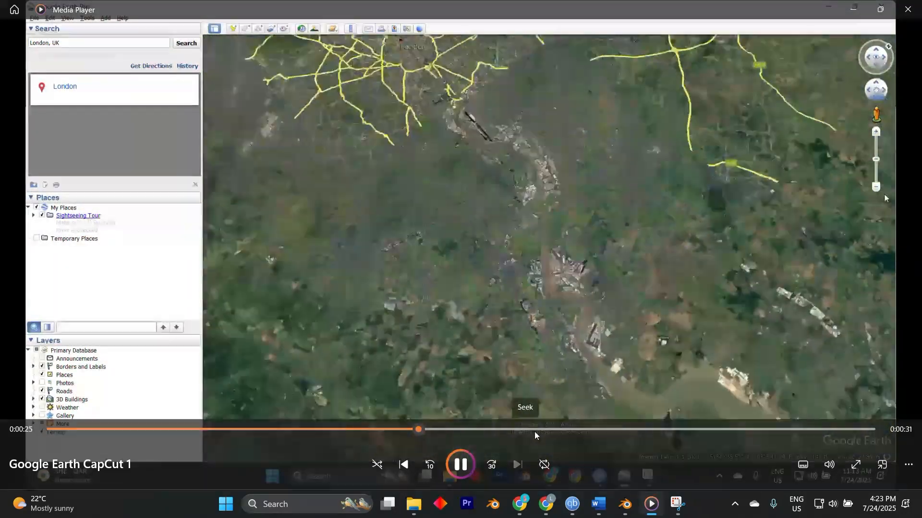
left_click(569, 430)
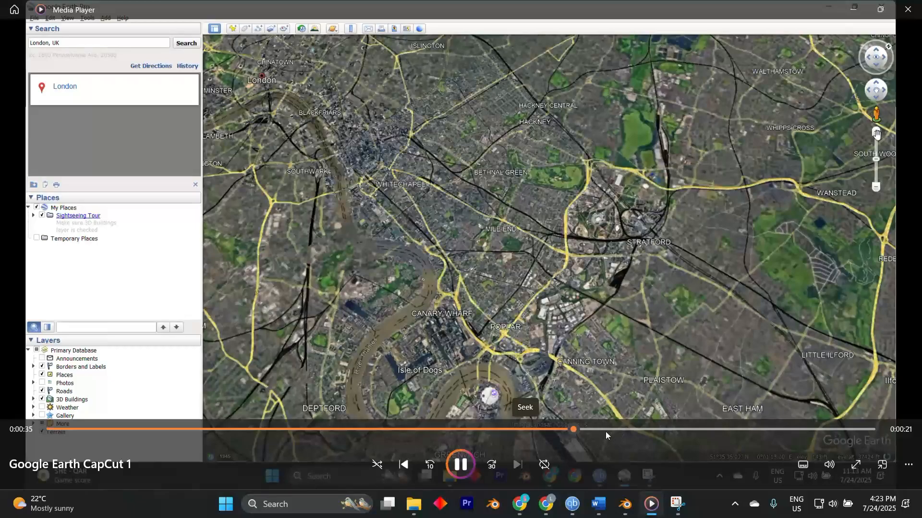
left_click(622, 429)
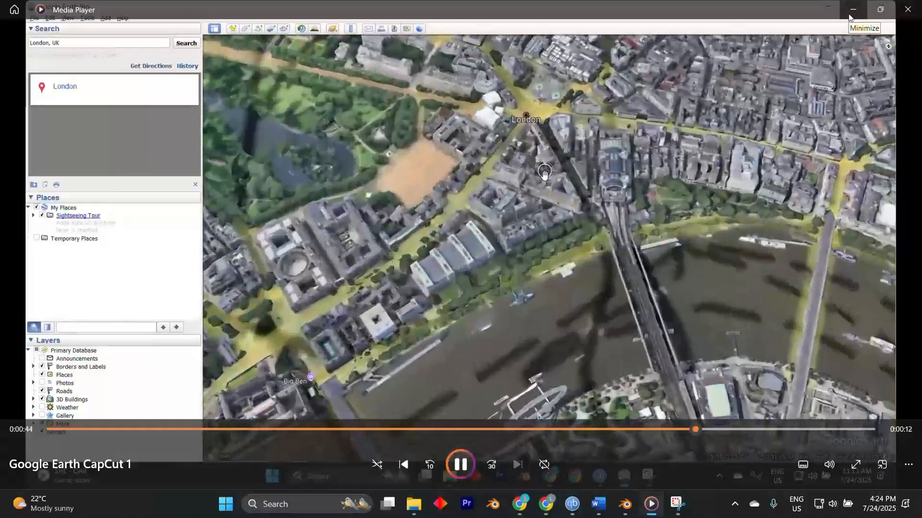
left_click(848, 14)
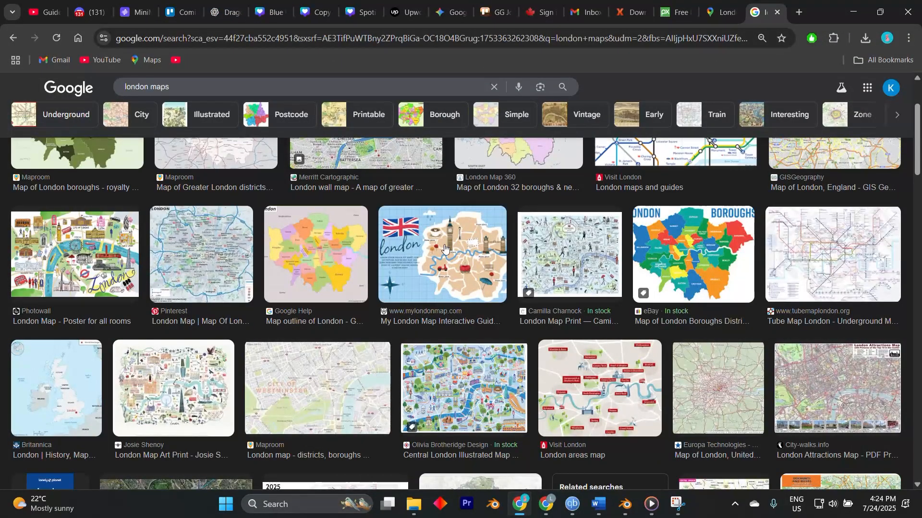
- Scroll through the london maps image results and back to the top
scroll(440, 249, "down", 3)
scroll(442, 250, "down", 2)
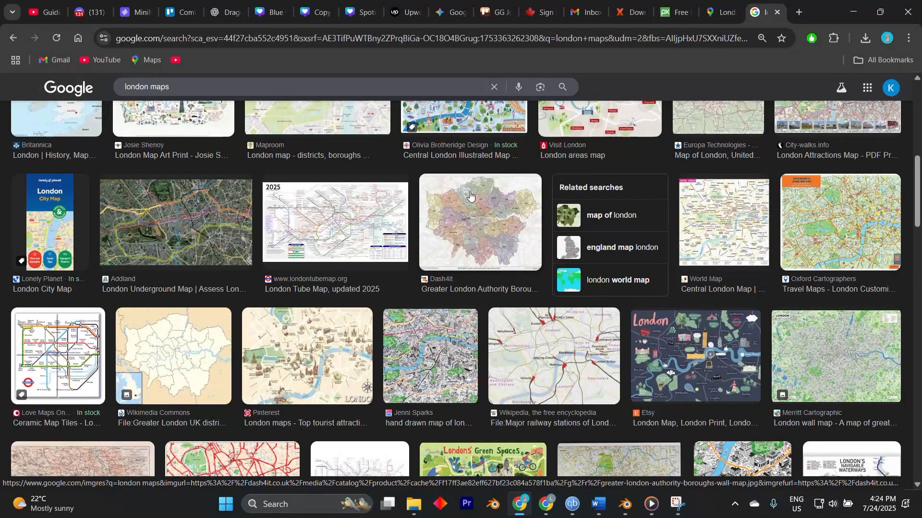
scroll(473, 200, "down", 2)
scroll(447, 228, "down", 1)
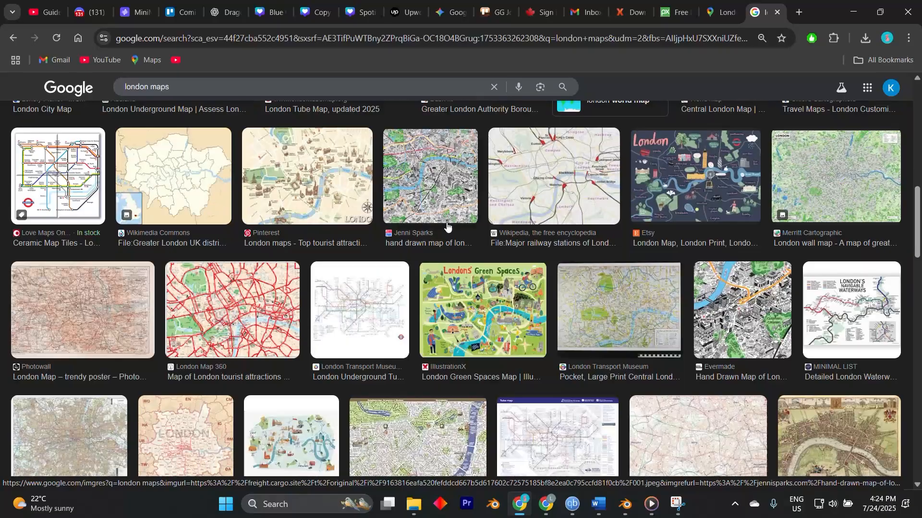
scroll(446, 225, "up", 8)
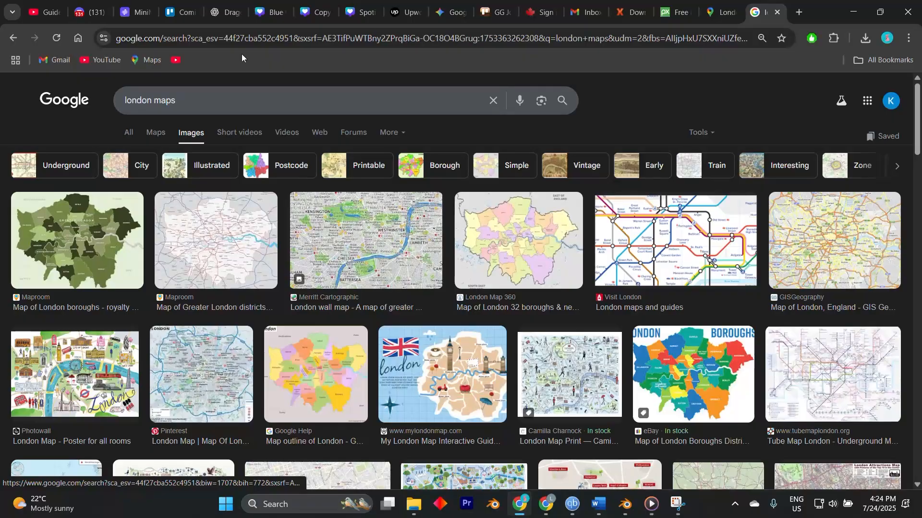
- Examine the aeroplane icon generated in the ChatGPT conversation
left_click(228, 12)
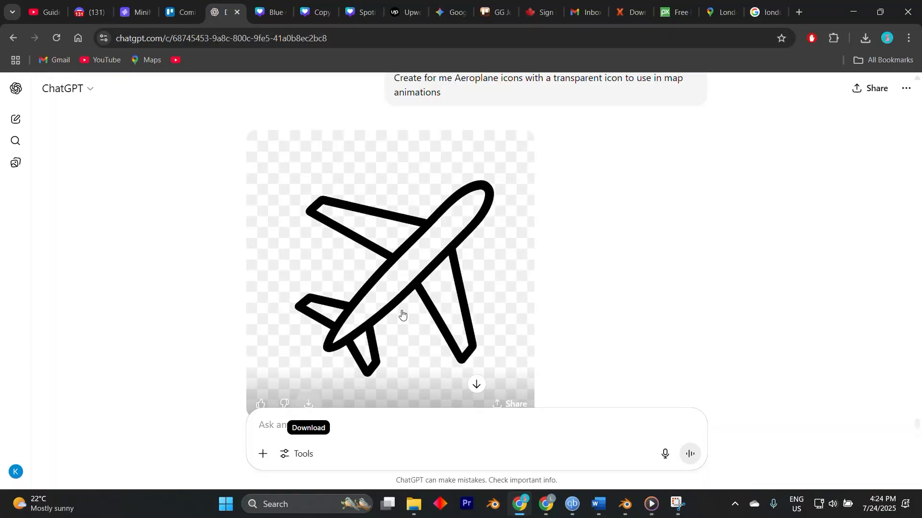
scroll(403, 300, "down", 1)
scroll(419, 268, "up", 1)
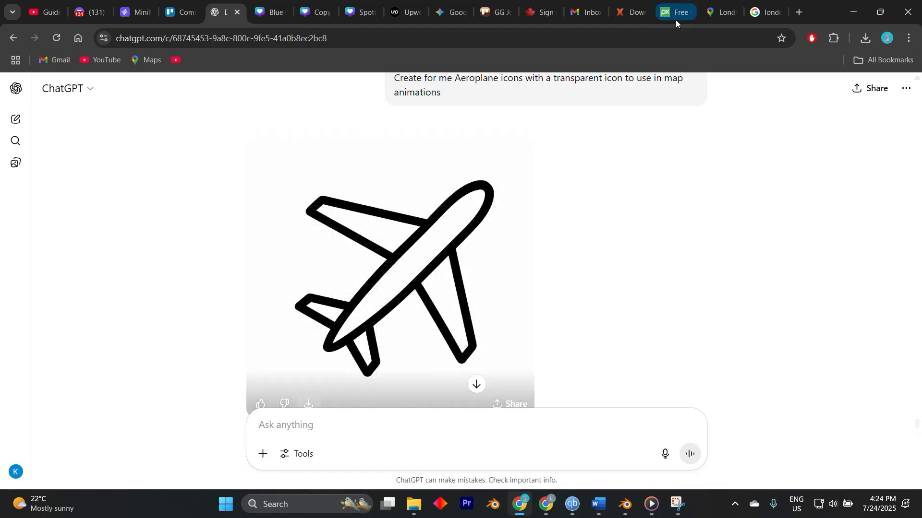
- Zoom out and pan the Google Maps view across southern England around London
left_click(723, 15)
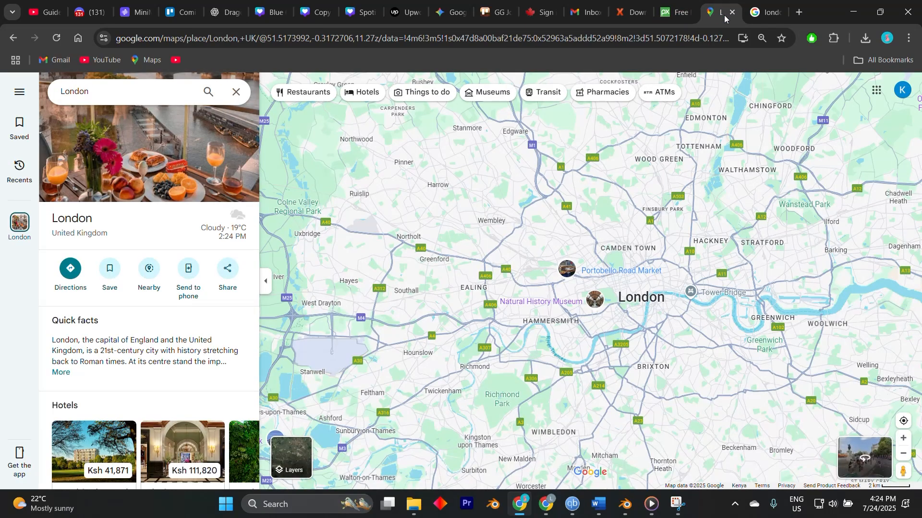
scroll(587, 173, "down", 3)
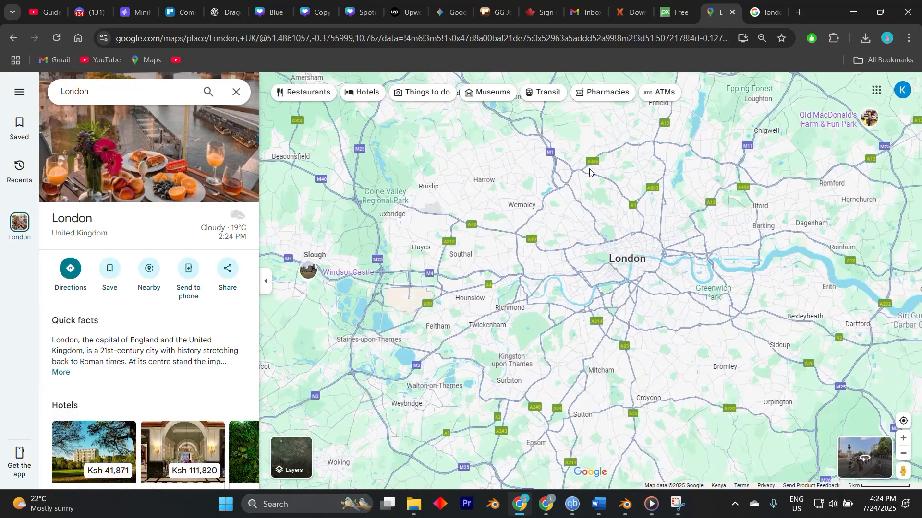
scroll(588, 172, "down", 5)
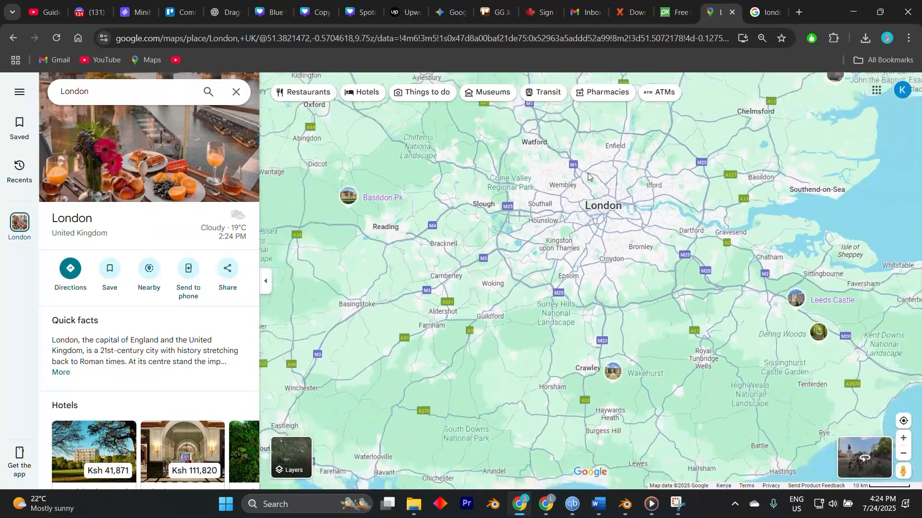
scroll(588, 173, "down", 3)
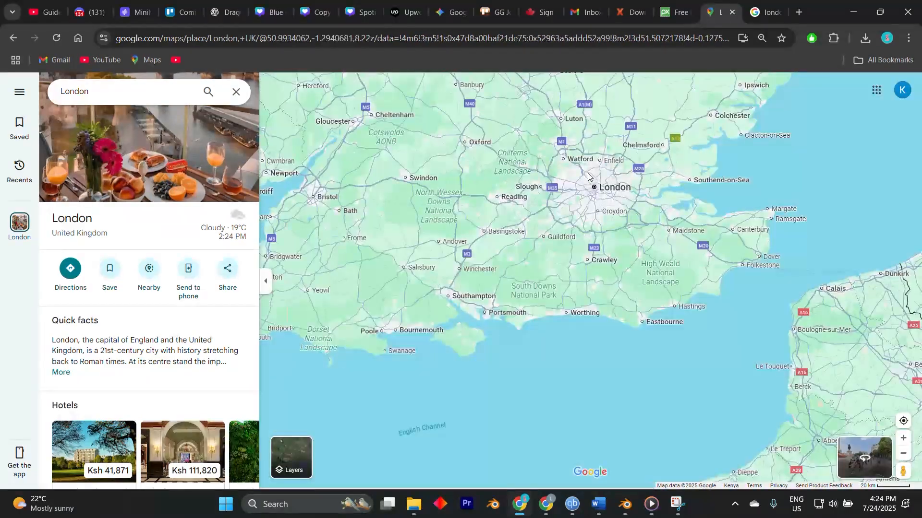
scroll(589, 179, "up", 2)
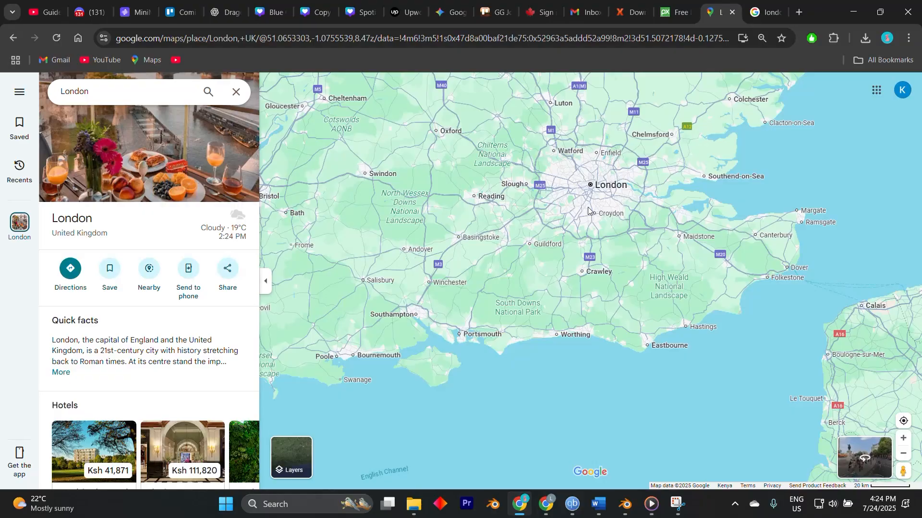
scroll(589, 210, "down", 4)
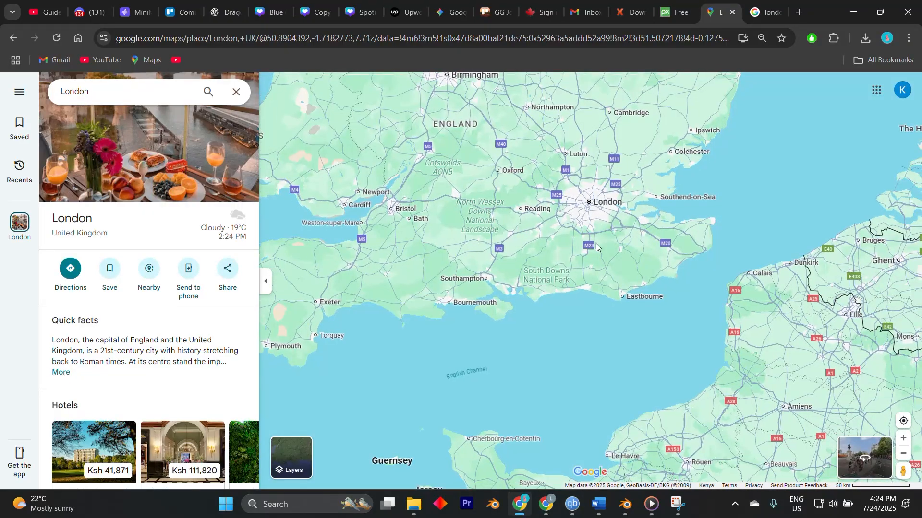
left_click_drag(589, 229, 624, 364)
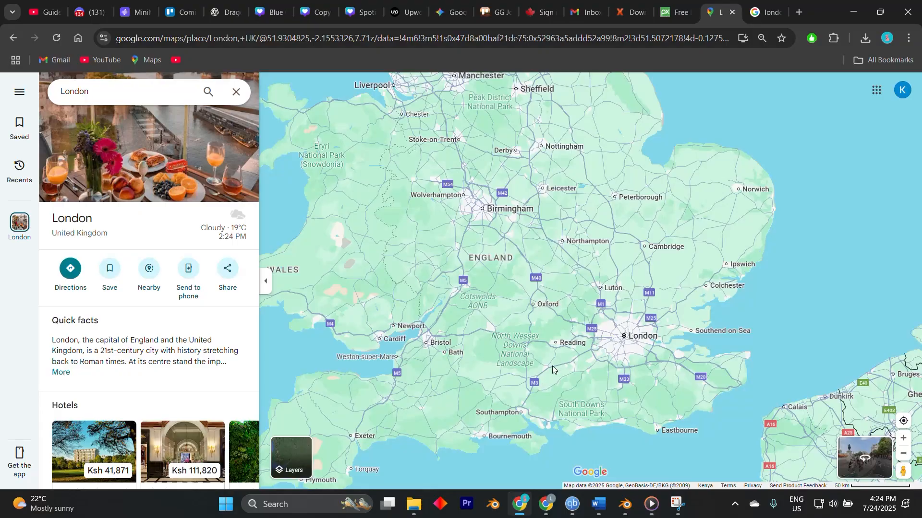
- Switch to CapCut and import Aeroplane icon.png into the media library
left_click(229, 11)
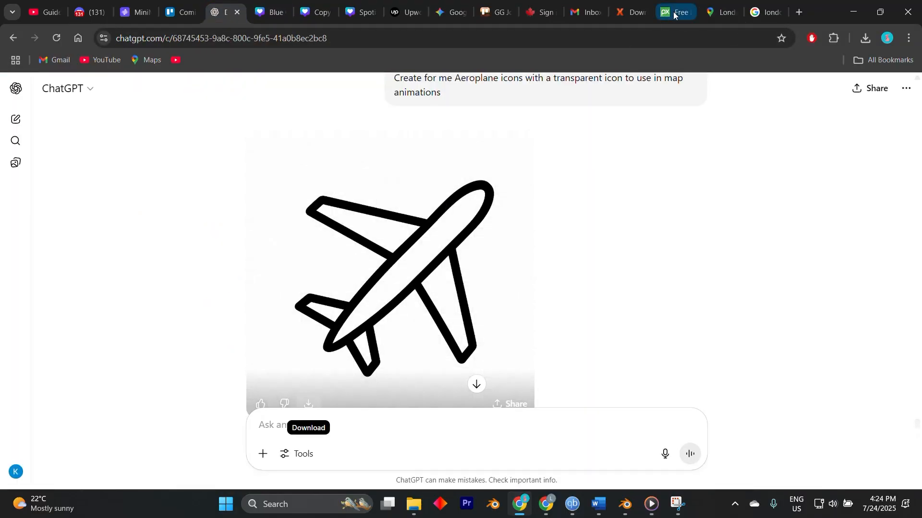
left_click(722, 12)
left_click(763, 12)
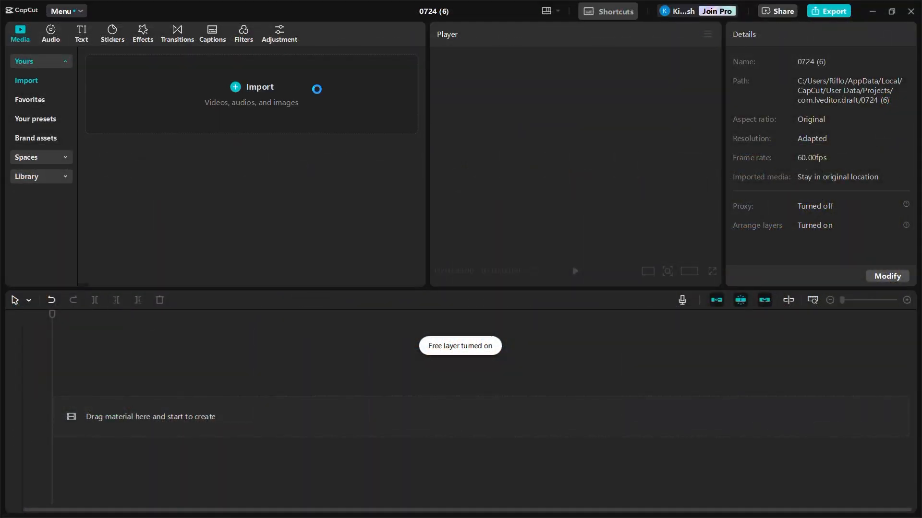
left_click(317, 89)
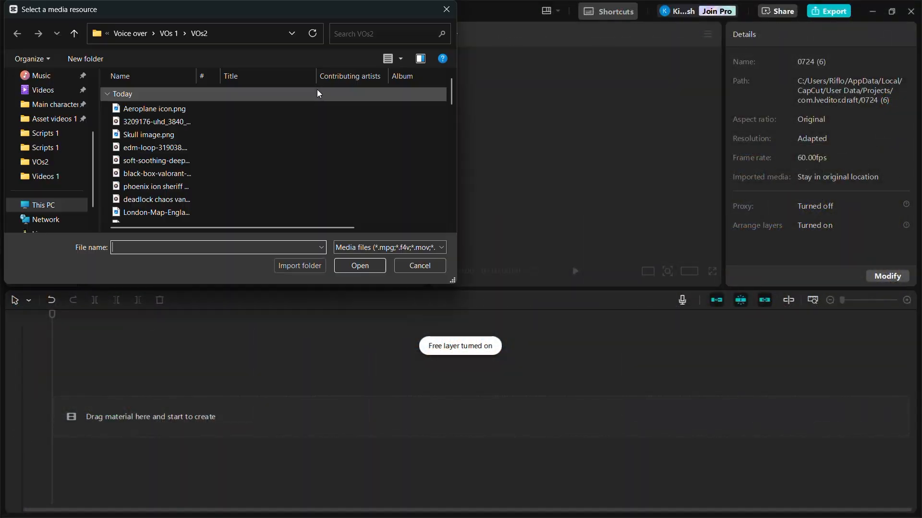
left_click(214, 104)
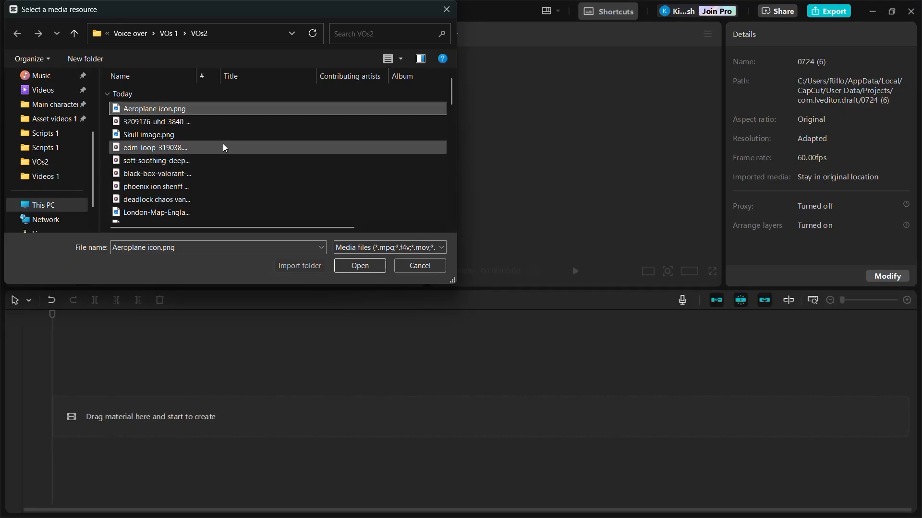
key("Return")
- Add the thread map image to the timeline and extend its clip to 00:00:06:31
left_click_drag(123, 173, 116, 416)
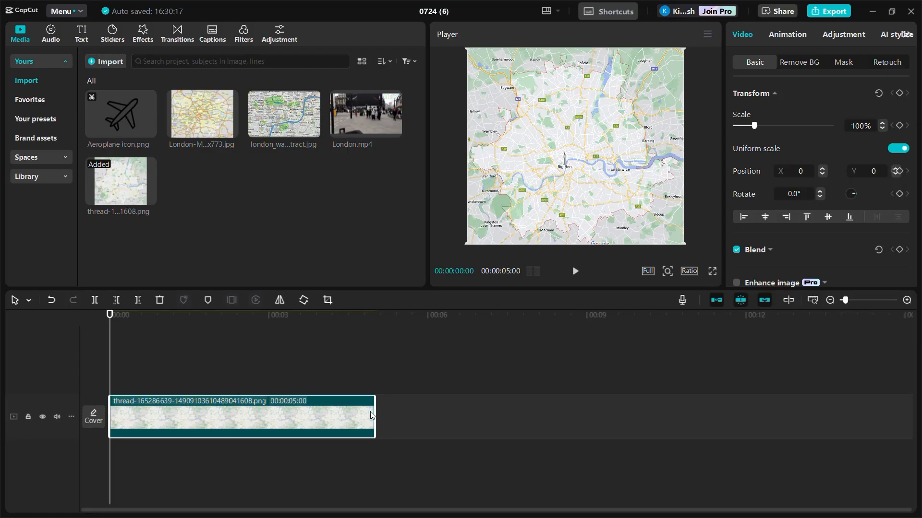
left_click_drag(374, 413, 452, 419)
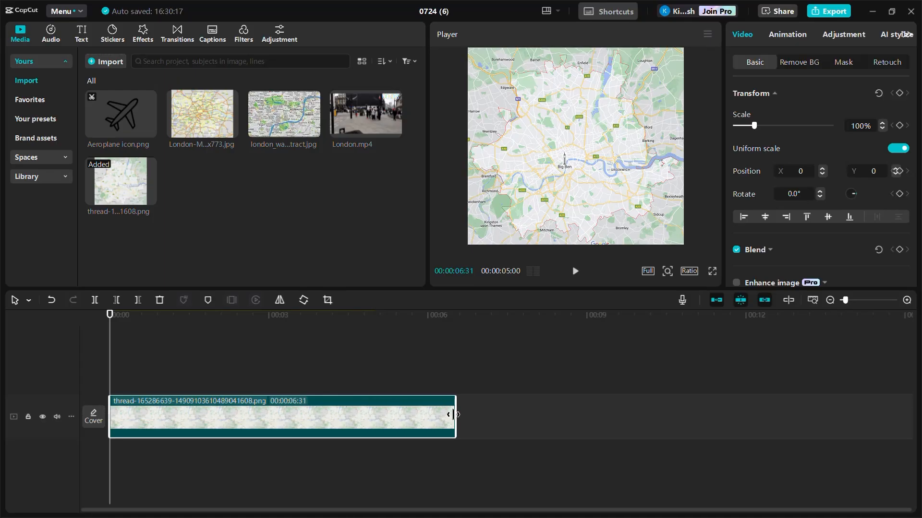
- Place Aeroplane icon.png on a track above the map and scale it to 18% near the map's lower left
left_click(130, 116)
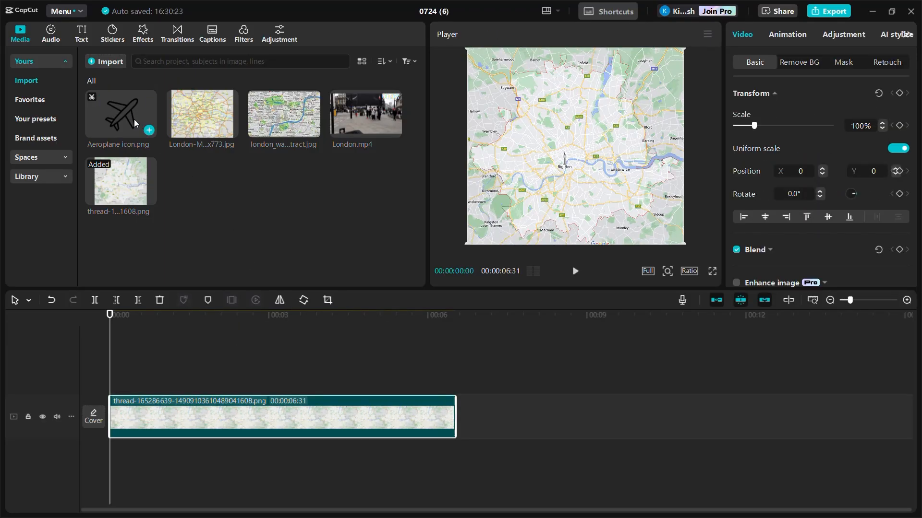
left_click_drag(131, 117, 116, 364)
left_click_drag(110, 324, 168, 330)
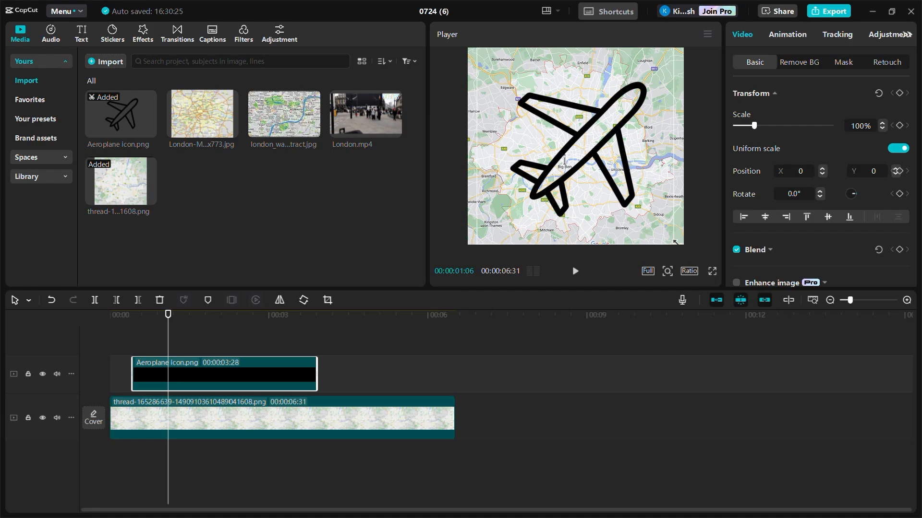
left_click_drag(675, 242, 497, 189)
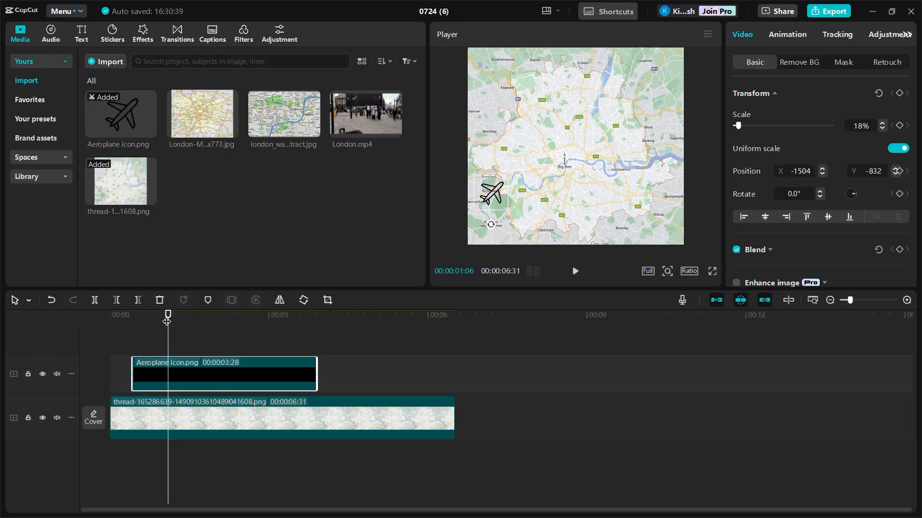
- Extend the aeroplane clip to start at the beginning and add a position keyframe at its first frame
left_click_drag(166, 321, 116, 328)
left_click_drag(132, 365, 111, 365)
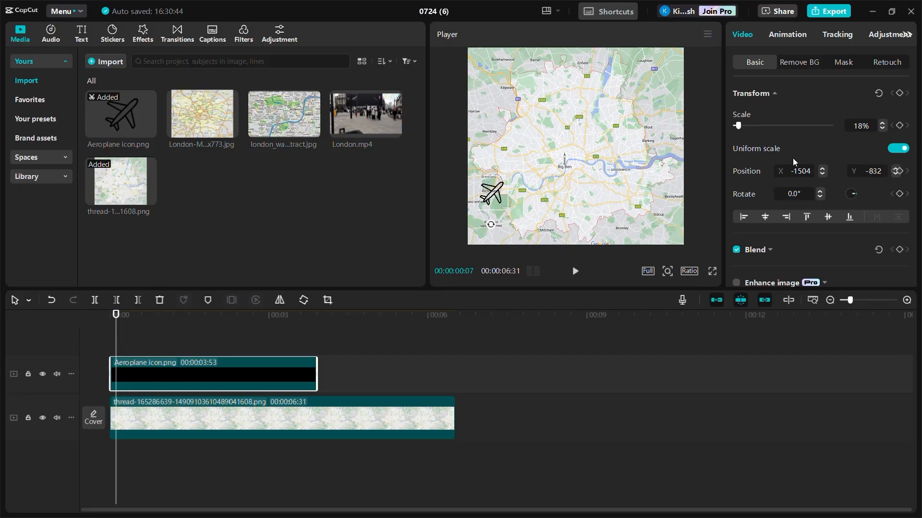
left_click(897, 172)
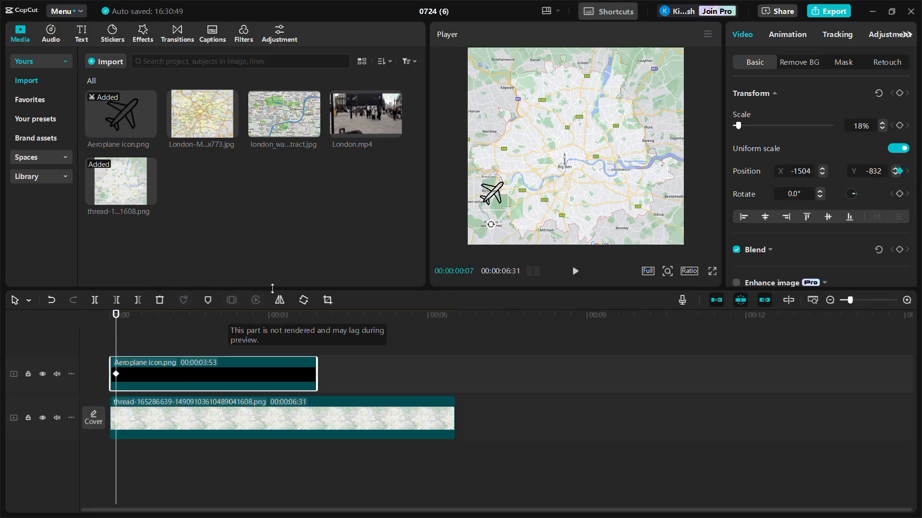
- At 00:00:02:51, move the aeroplane up to the top of the map to set its end position
mouse_move(117, 316)
left_mouse_down()
mouse_move(247, 336)
mouse_move(269, 331)
mouse_move(261, 319)
left_mouse_up()
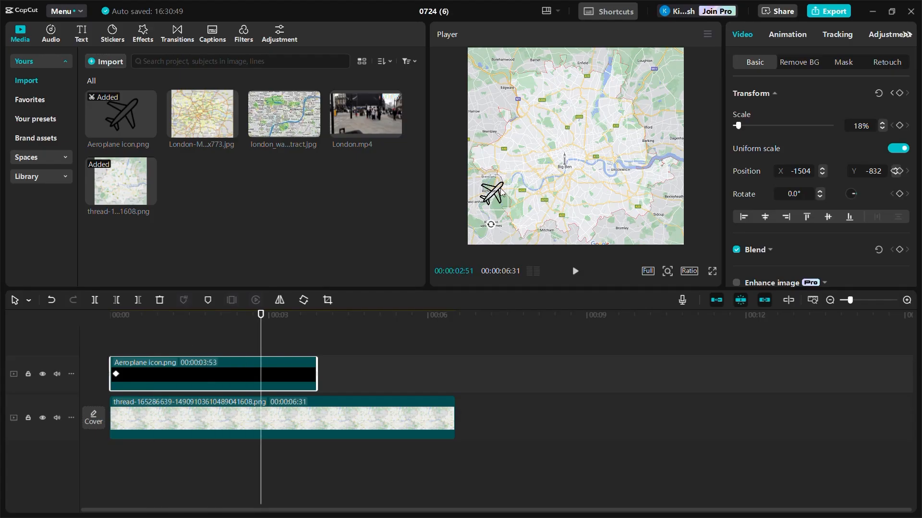
left_click_drag(499, 189, 611, 71)
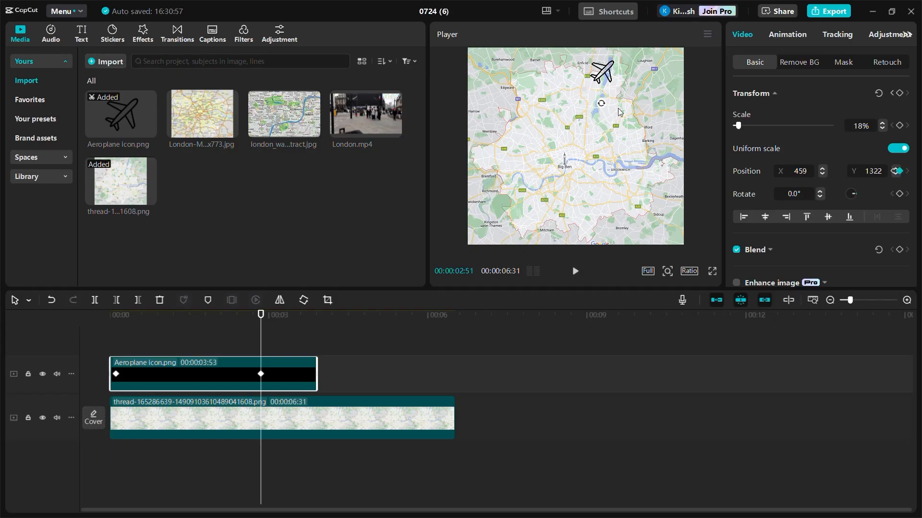
- At 00:00:01:49, move the aeroplane to the map centre near Big Ben and keyframe its rotation at -25°
left_click_drag(261, 315, 207, 316)
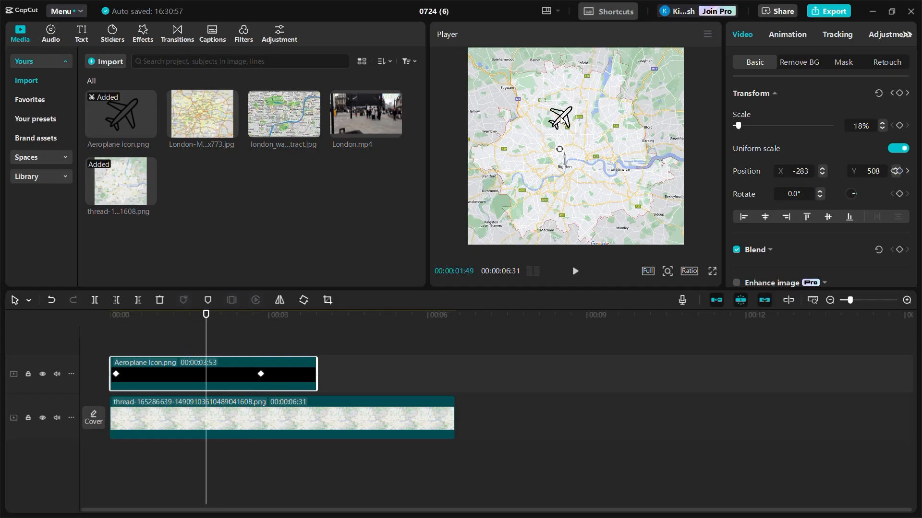
left_click_drag(561, 122, 571, 154)
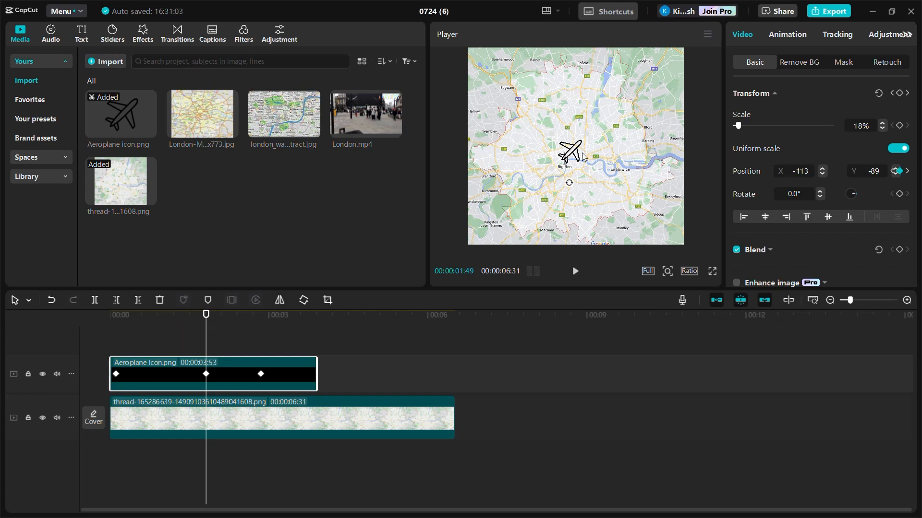
left_click(900, 195)
left_click_drag(569, 183, 585, 187)
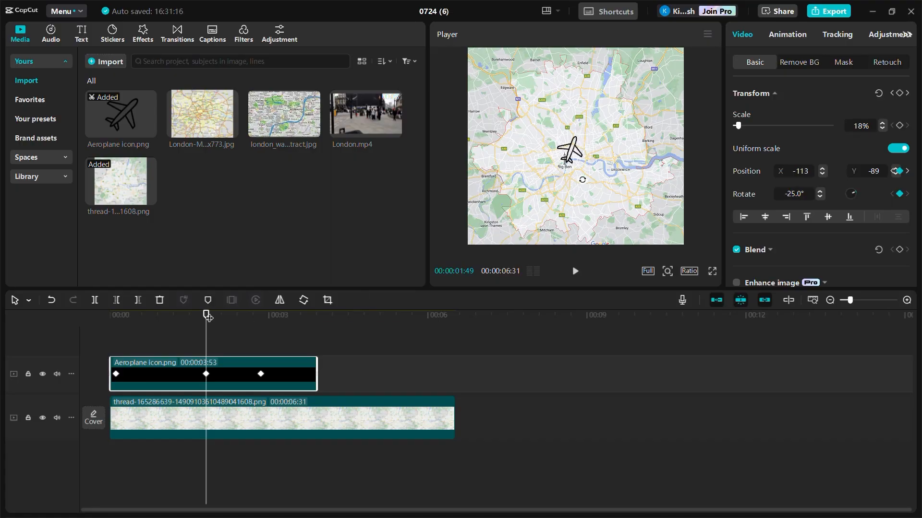
- Rotate the aeroplane to about 33° at the start of the clip and play back the animation
left_click_drag(207, 317, 116, 334)
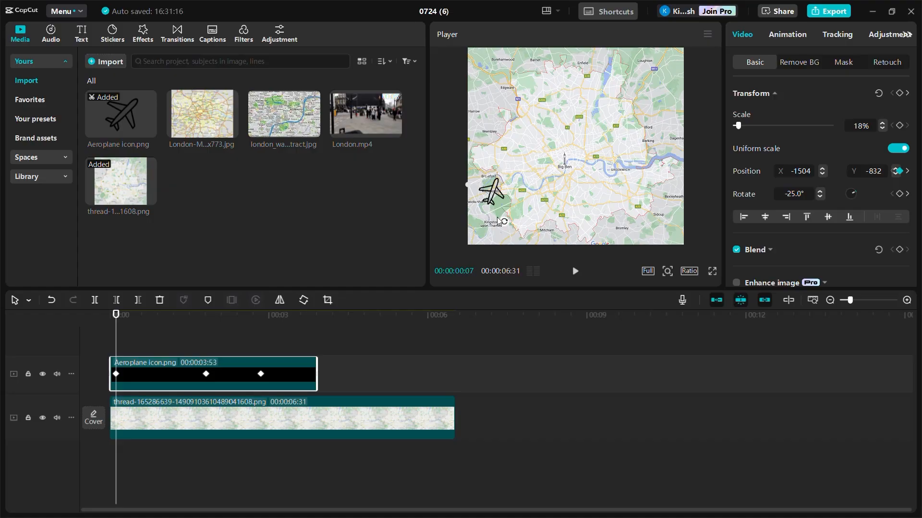
left_click_drag(498, 220, 470, 234)
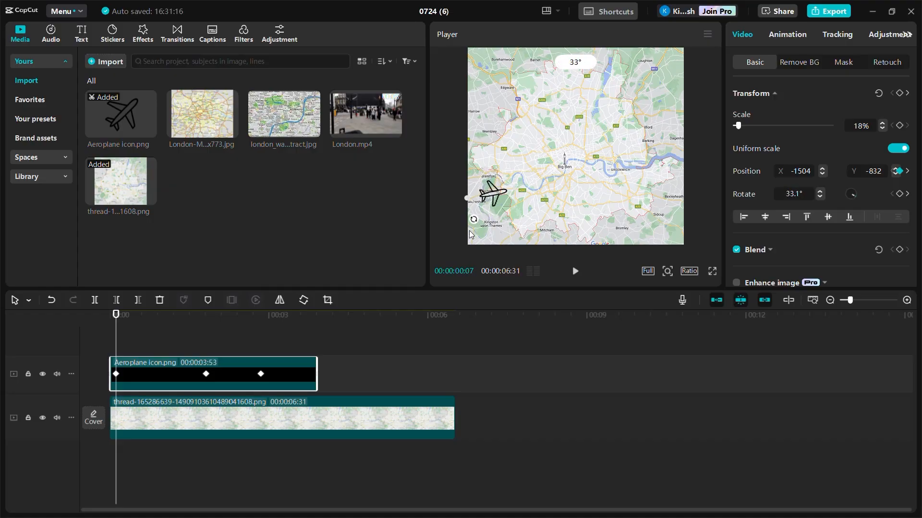
key("space")
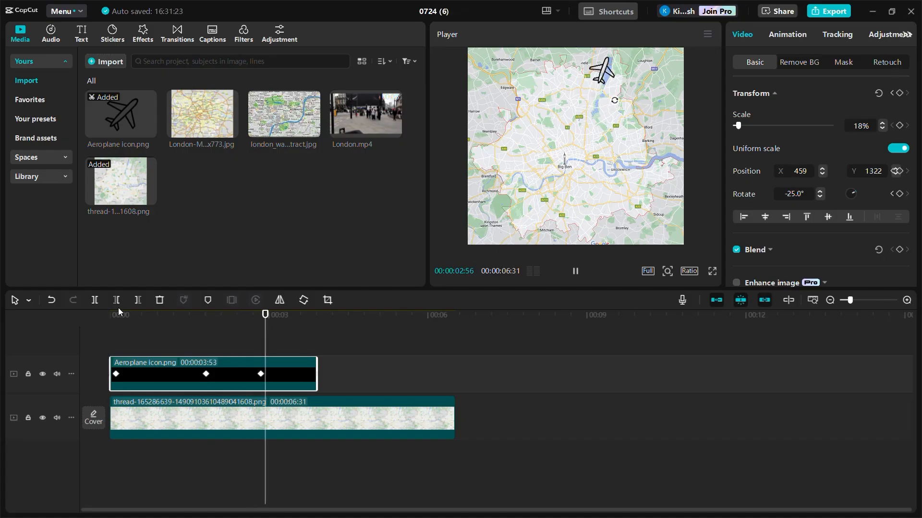
key("space")
- At 00:00:02:19, reposition the aeroplane north-east of the centre, tilted about -6°
left_click_drag(297, 336, 233, 317)
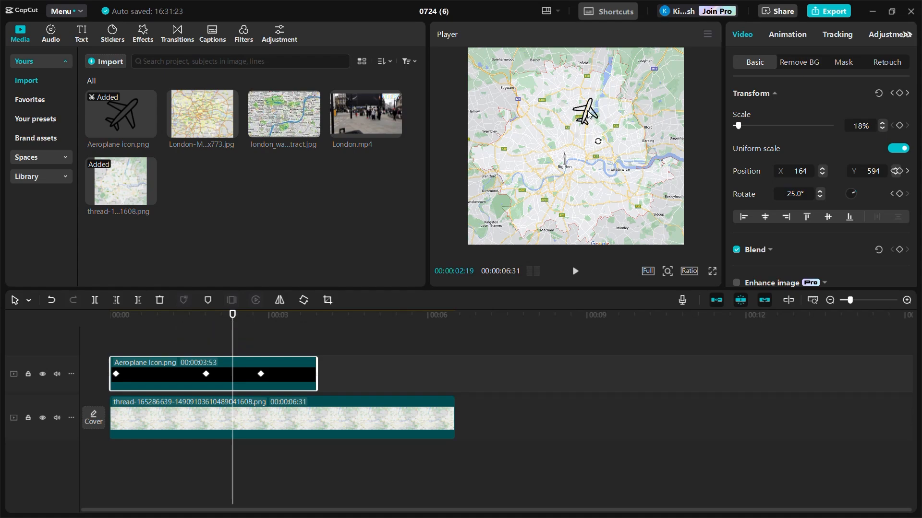
left_click_drag(596, 120, 606, 151)
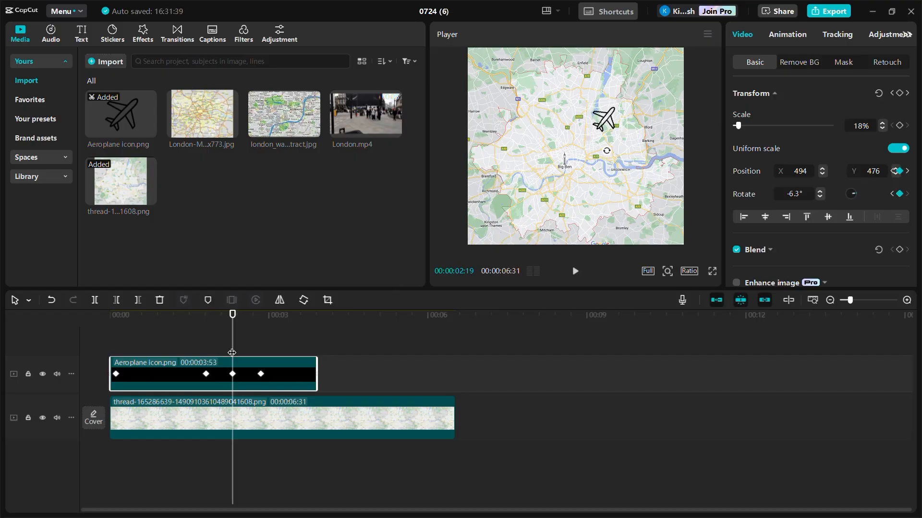
- Play back the aeroplane's flight from near the start
left_click_drag(233, 315, 149, 322)
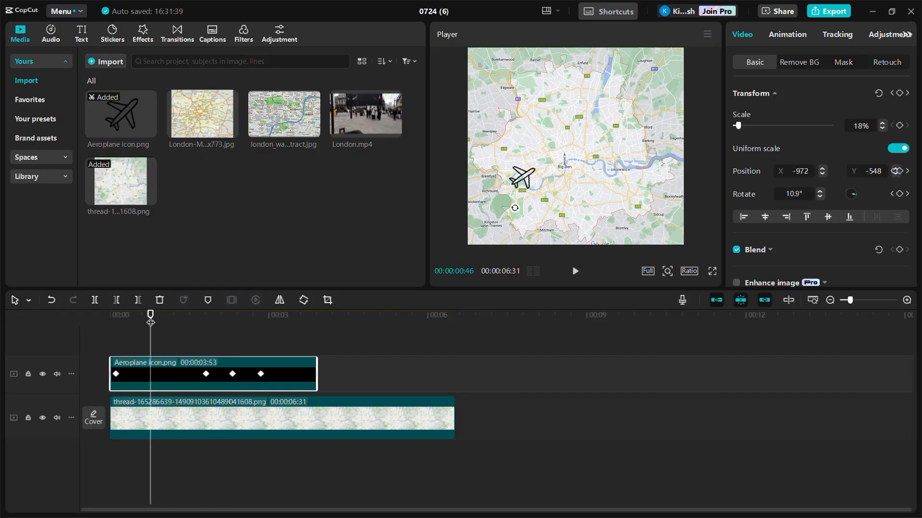
key("space")
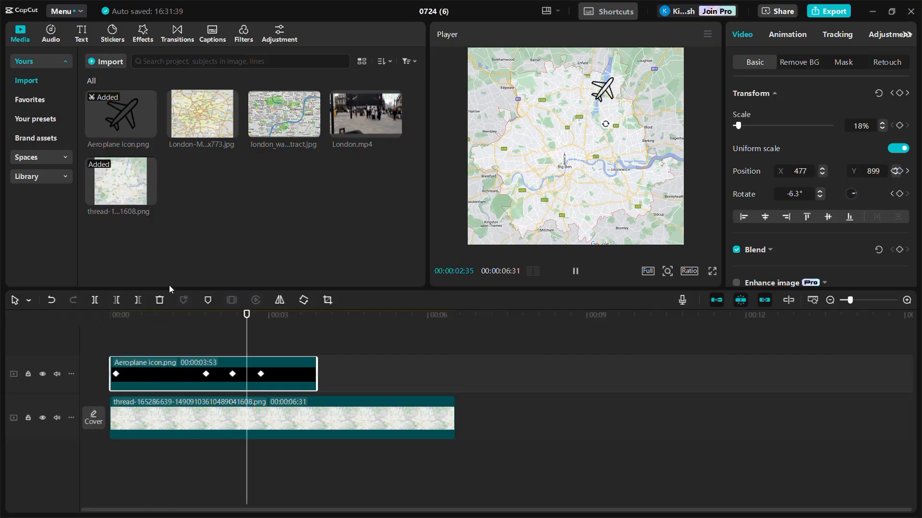
key("space")
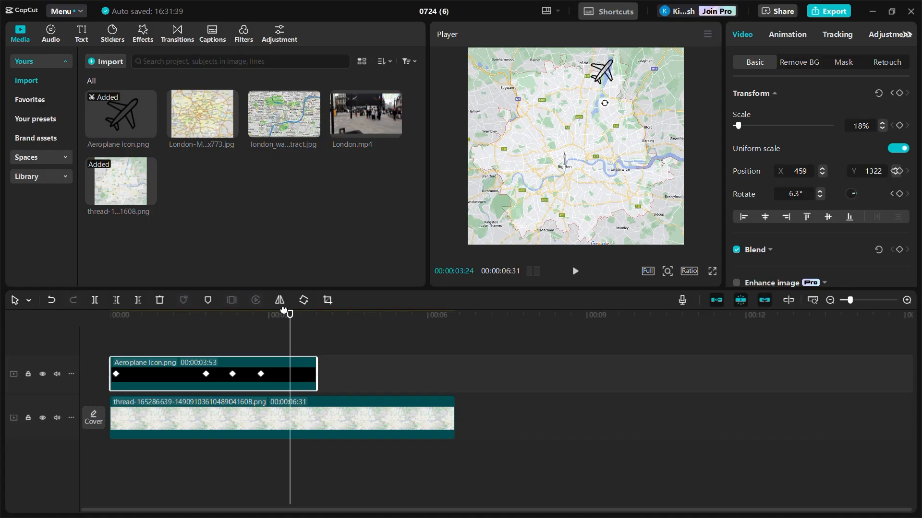
- At 00:00:02:51, rotate the aeroplane to about -61.5° at its end position
left_click_drag(288, 321, 259, 322)
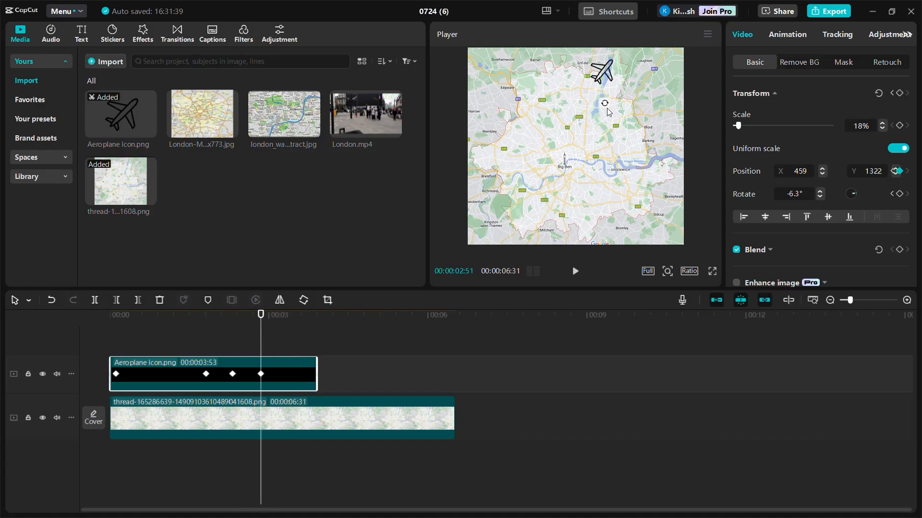
left_click_drag(606, 108, 639, 97)
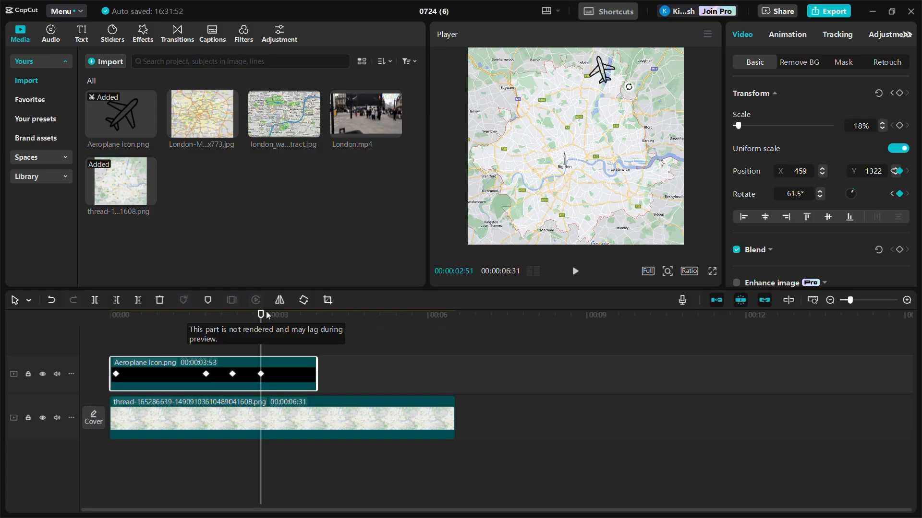
- Play back the aeroplane's flight again to check the rotation
left_click_drag(267, 315, 151, 324)
key("space")
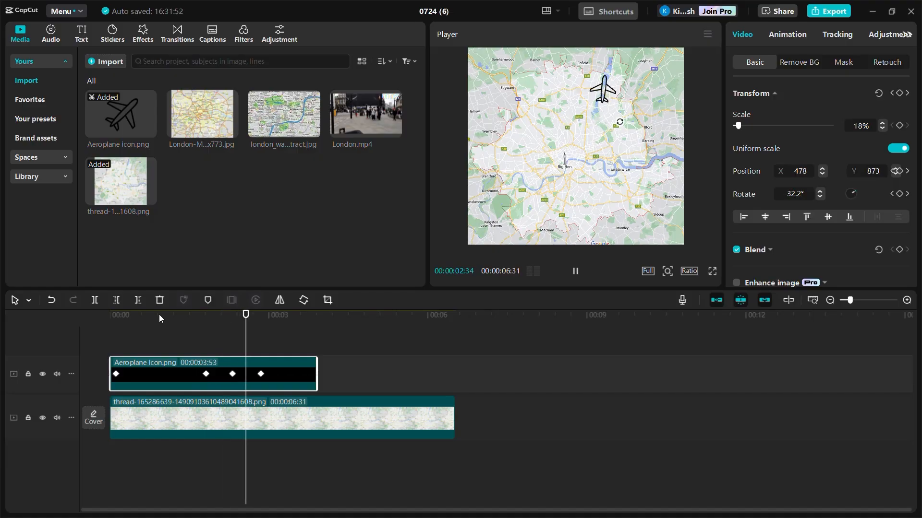
key("space")
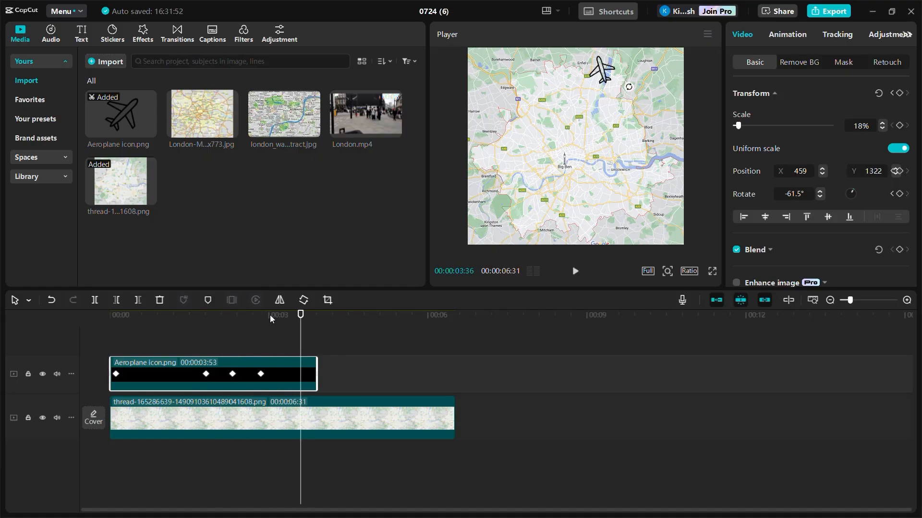
- Adjust the timing of the aeroplane's keyframes along its clip
left_click_drag(300, 315, 175, 377)
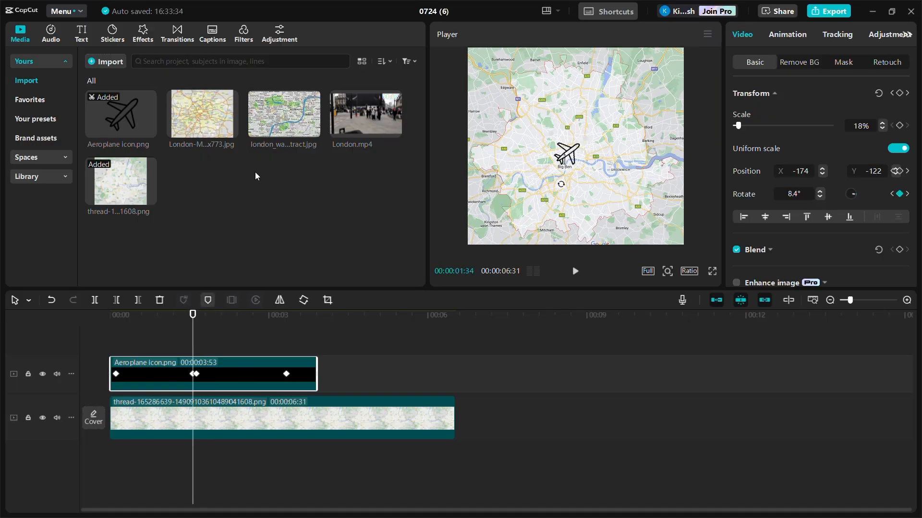
- Add London-Map-England-1000x773.jpg on a new track at 00:00:01:19 and scale it to 42% in the lower right
left_click(202, 113)
left_click_drag(201, 113, 180, 329)
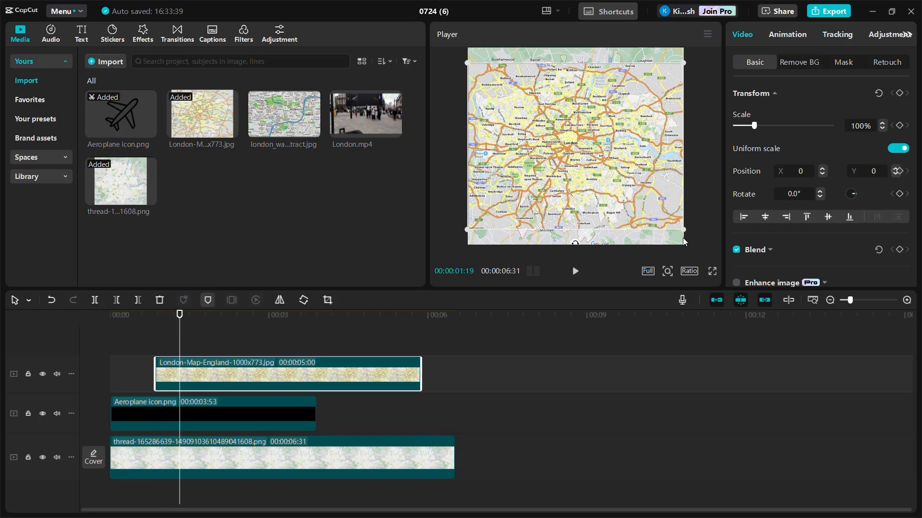
left_click_drag(683, 230, 626, 203)
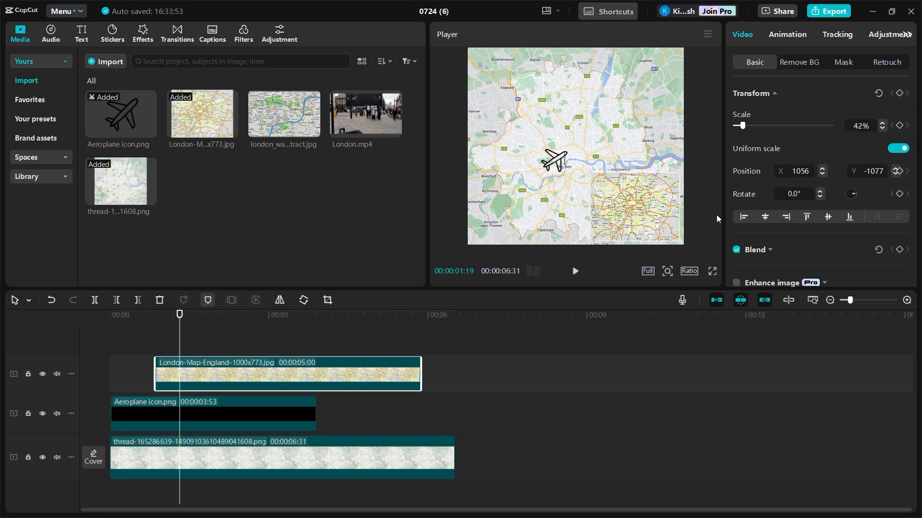
- Enlarge the London map image to 84%
scroll(754, 237, "down", 3)
scroll(777, 240, "up", 3)
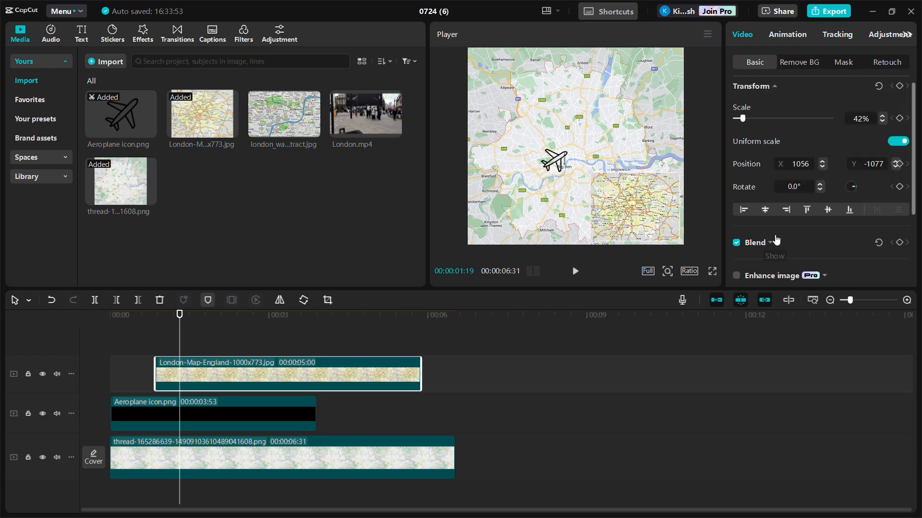
scroll(777, 240, "up", 1)
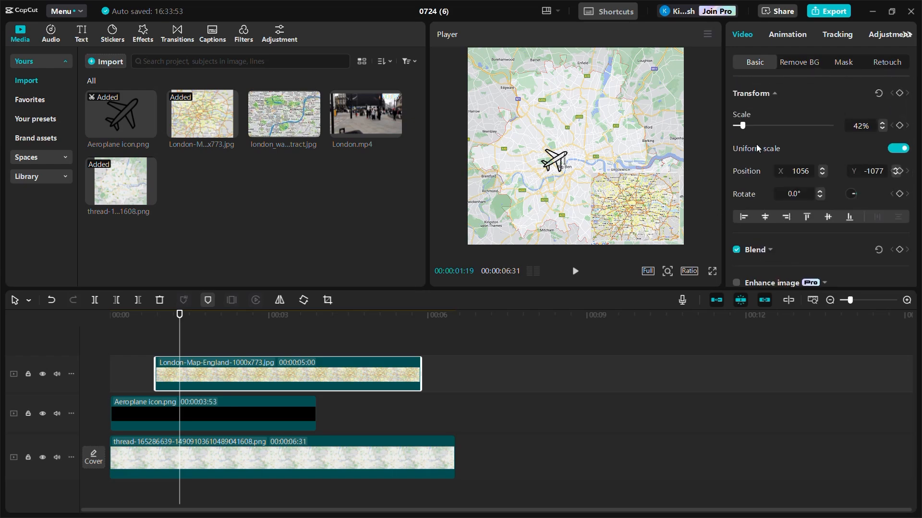
scroll(756, 151, "down", 3)
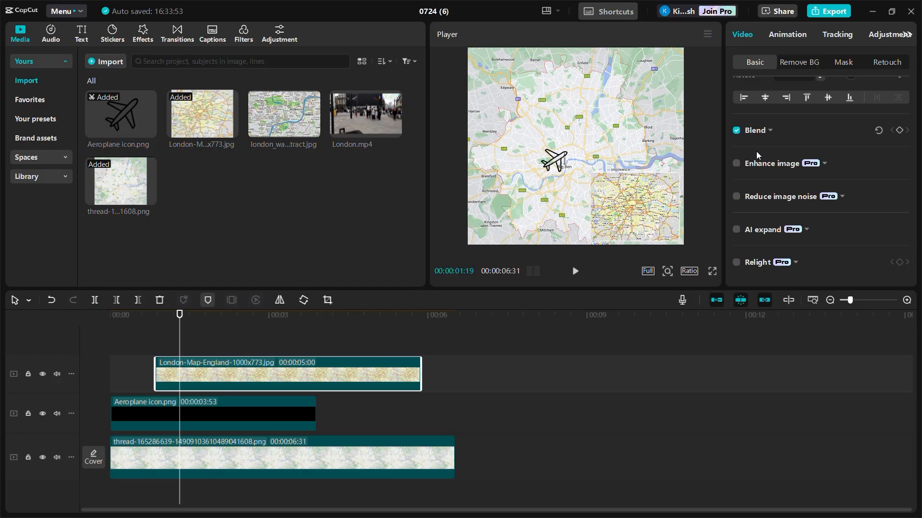
scroll(756, 151, "up", 3)
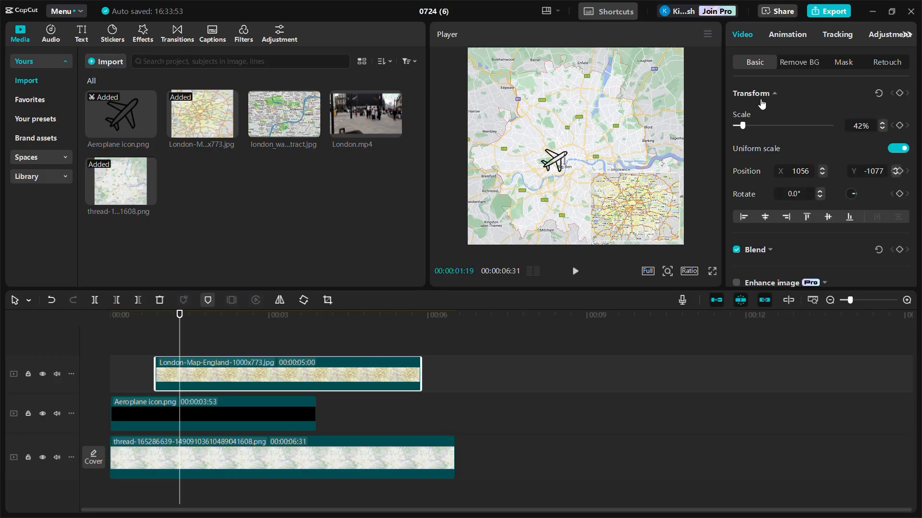
mouse_move(742, 128)
left_mouse_down()
mouse_move(752, 127)
mouse_move(727, 127)
mouse_move(753, 128)
left_mouse_up()
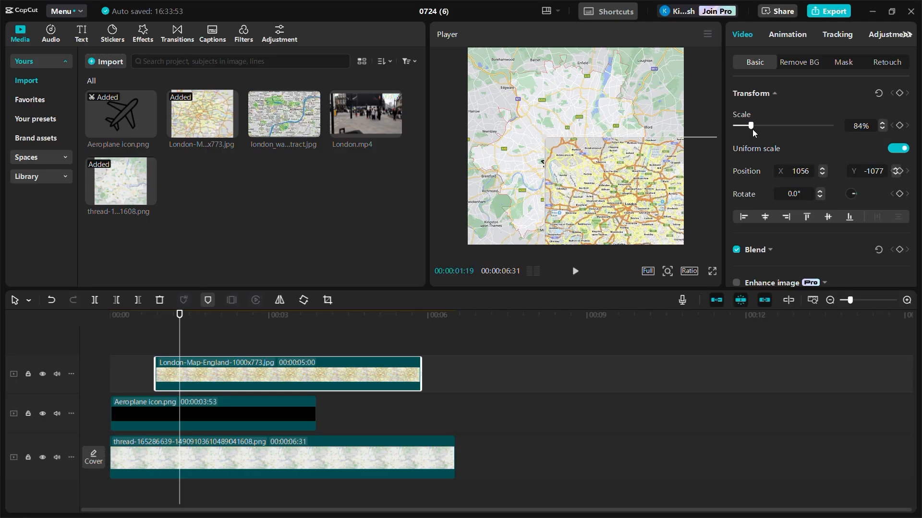
- Add a default text clip and edit it to read Kingstone in yellow beneath the aeroplane's starting point
left_click(80, 37)
left_click_drag(95, 70, 160, 347)
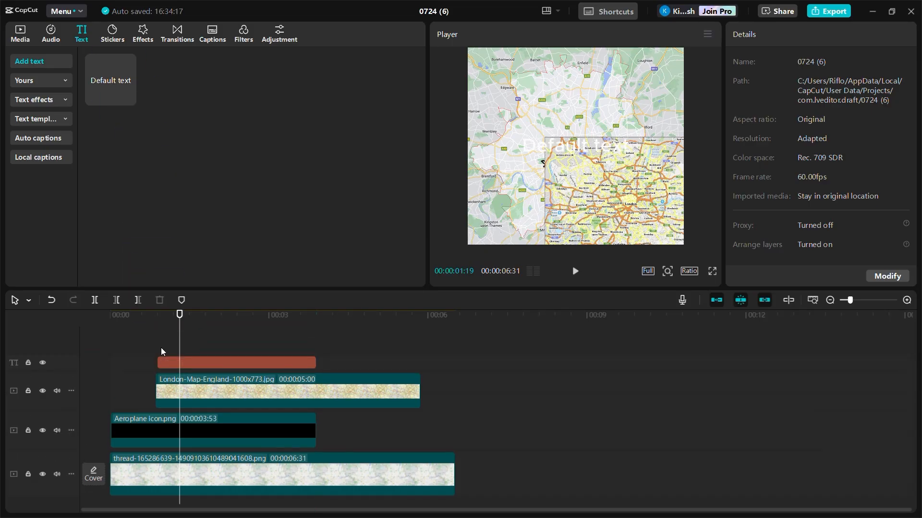
double_click(584, 146)
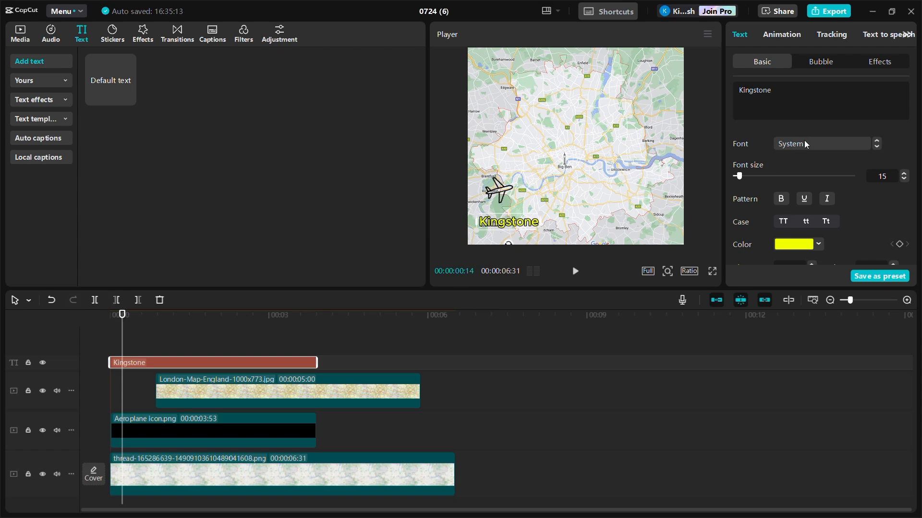
- Apply the Typewriter in-animation to the Kingstone text
left_click(782, 34)
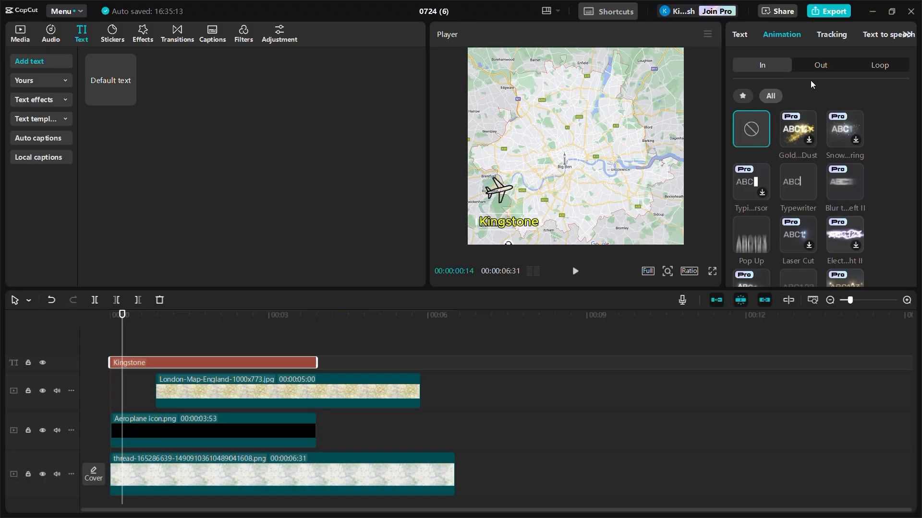
scroll(820, 145, "down", 1)
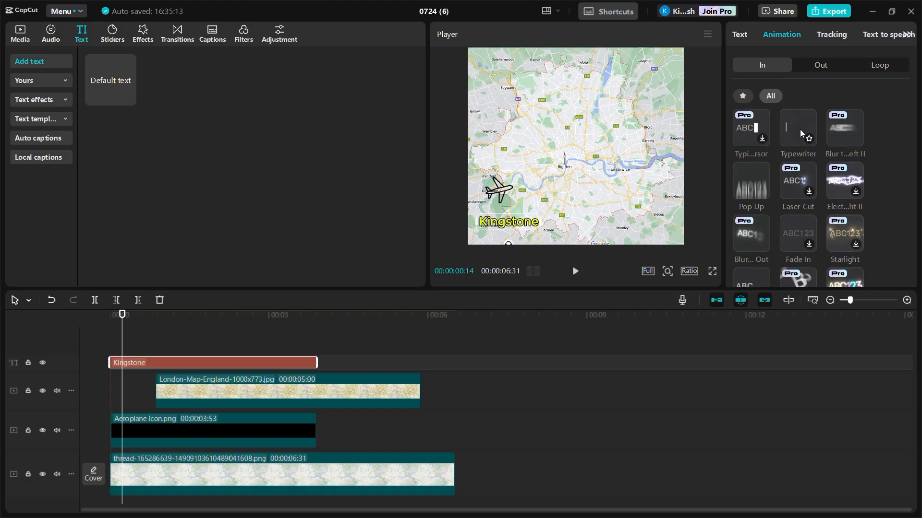
left_click(800, 129)
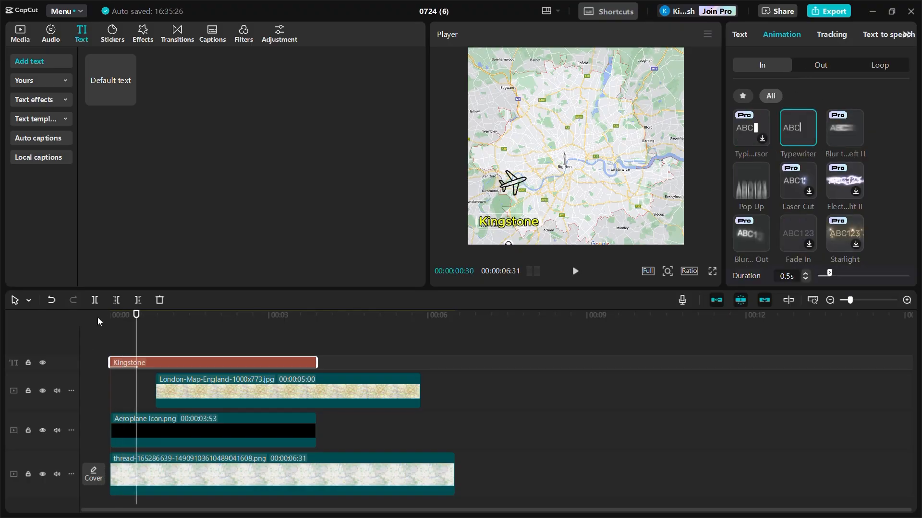
- Play back the project from the start to preview the text animation
left_click_drag(137, 315, 110, 312)
key("space")
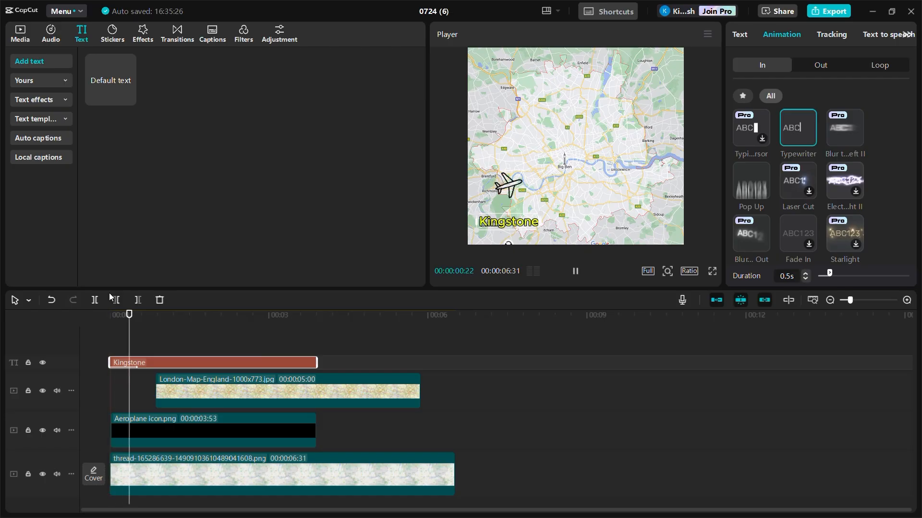
key("space")
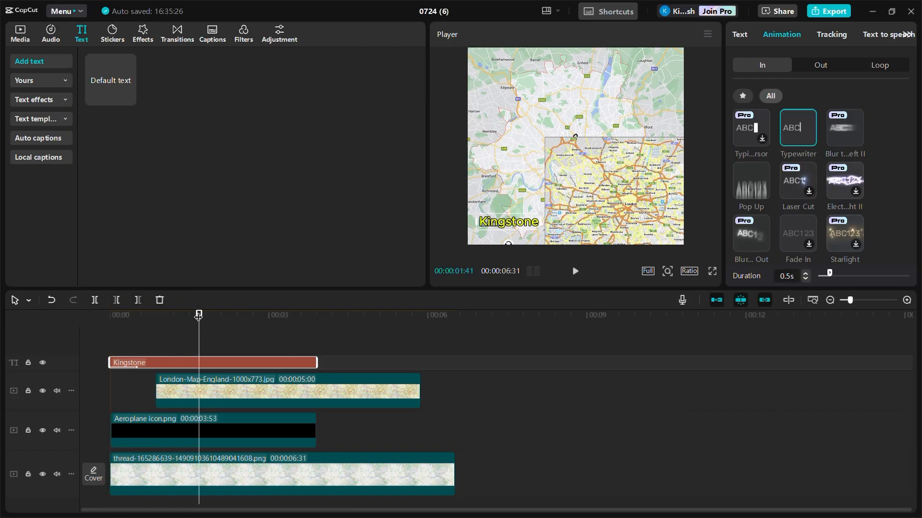
- Select the Kingstone text and review its basic text settings
left_click_drag(198, 319, 166, 338)
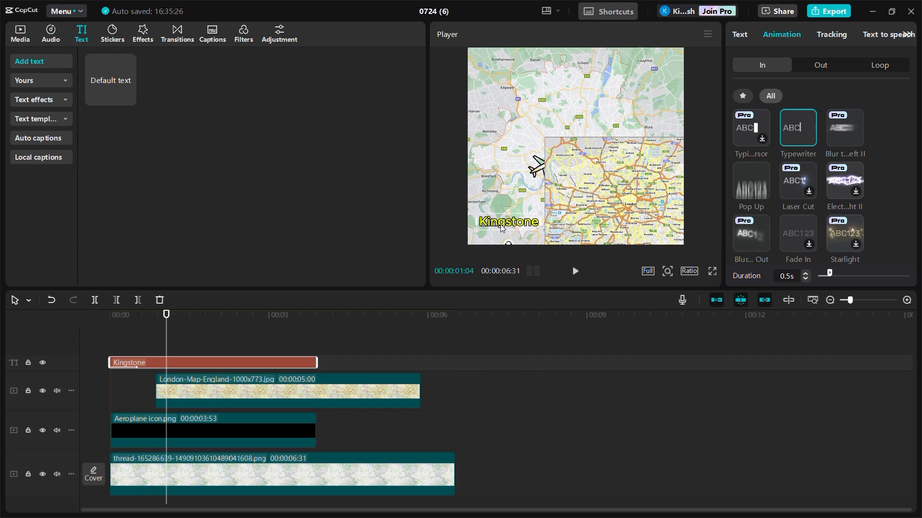
double_click(525, 227)
left_click(748, 35)
scroll(819, 186, "down", 5)
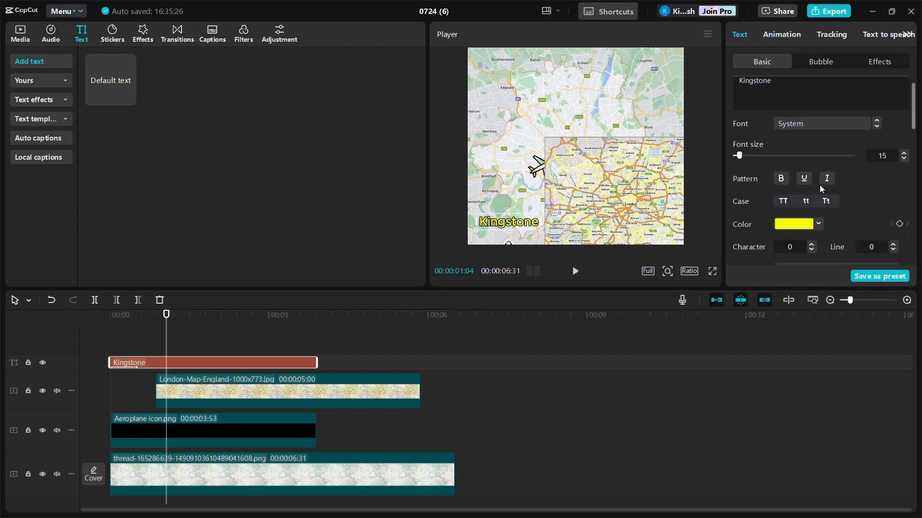
scroll(821, 189, "up", 5)
scroll(821, 189, "down", 5)
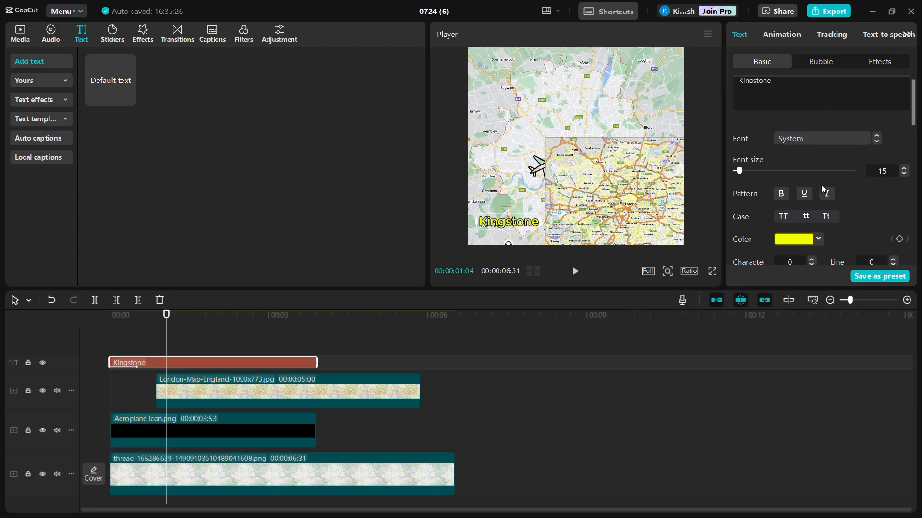
scroll(820, 183, "up", 4)
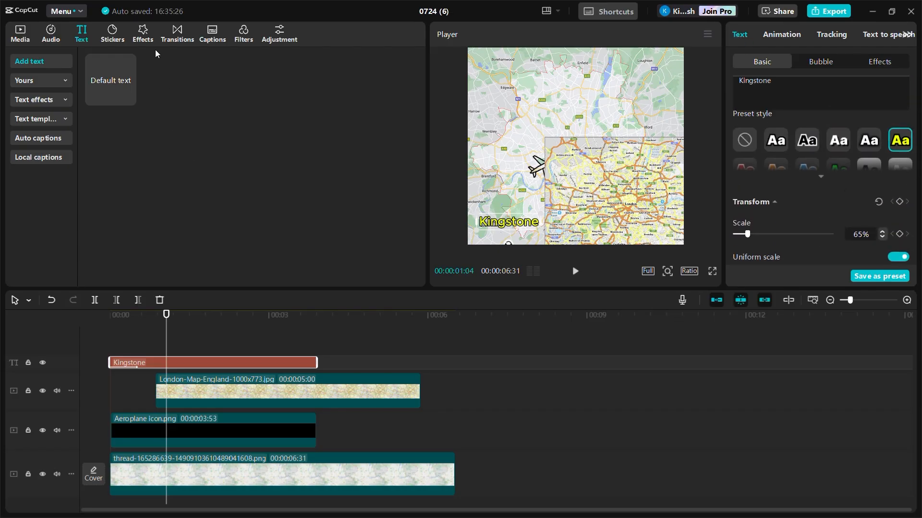
- Search the audio sound effects library for whoosh
left_click(50, 32)
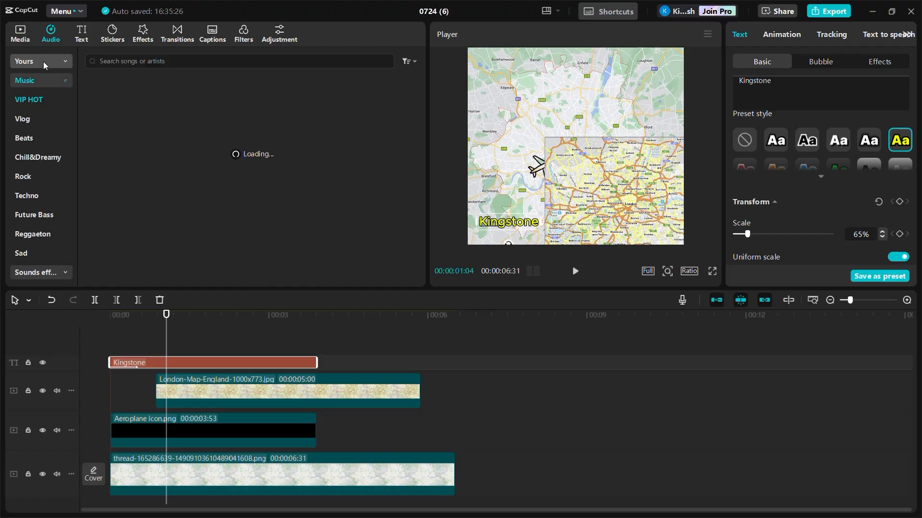
scroll(44, 150, "down", 1)
scroll(43, 149, "up", 1)
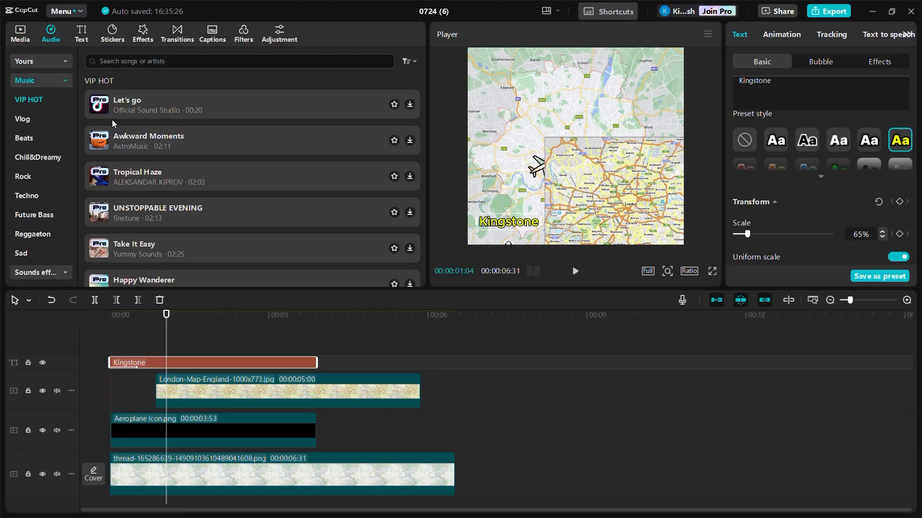
left_click(47, 83)
left_click(47, 99)
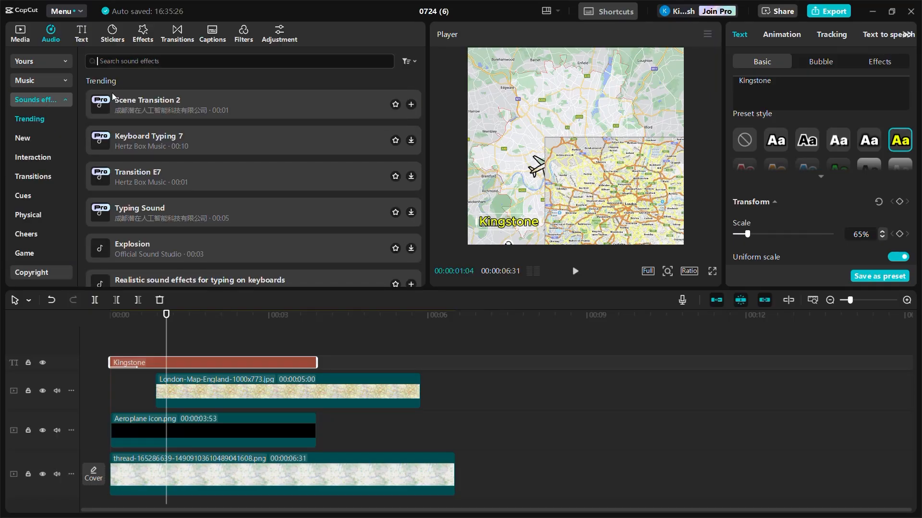
type("whoosh")
key("Return")
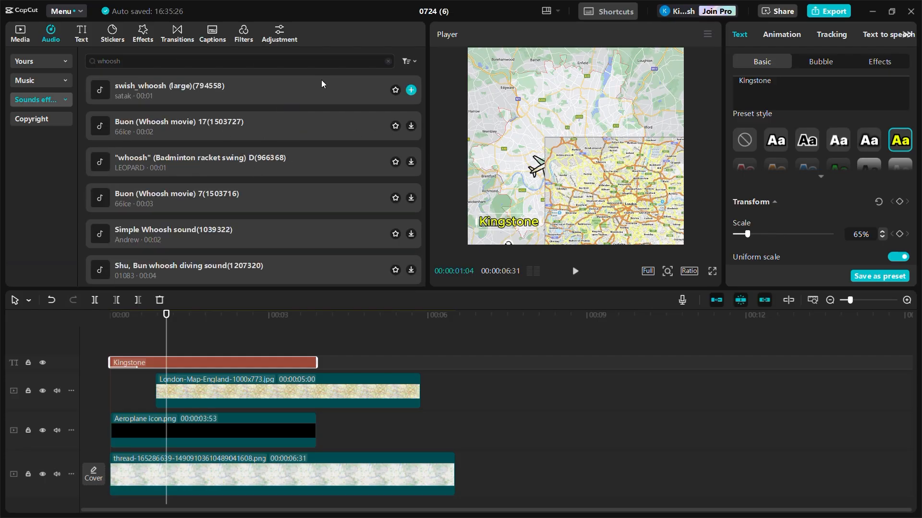
- Reposition the London map image in the preview and move its clip to the start of the timeline
left_click_drag(586, 172, 626, 204)
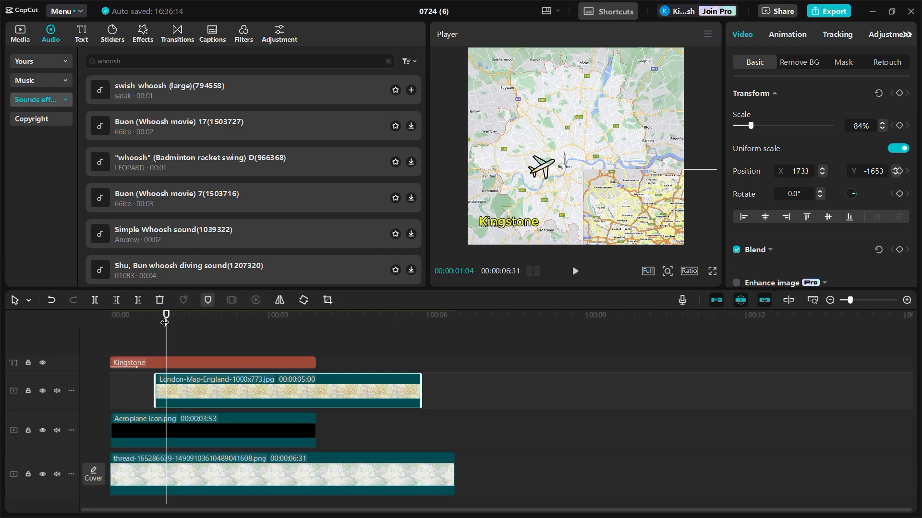
left_click_drag(280, 388, 233, 387)
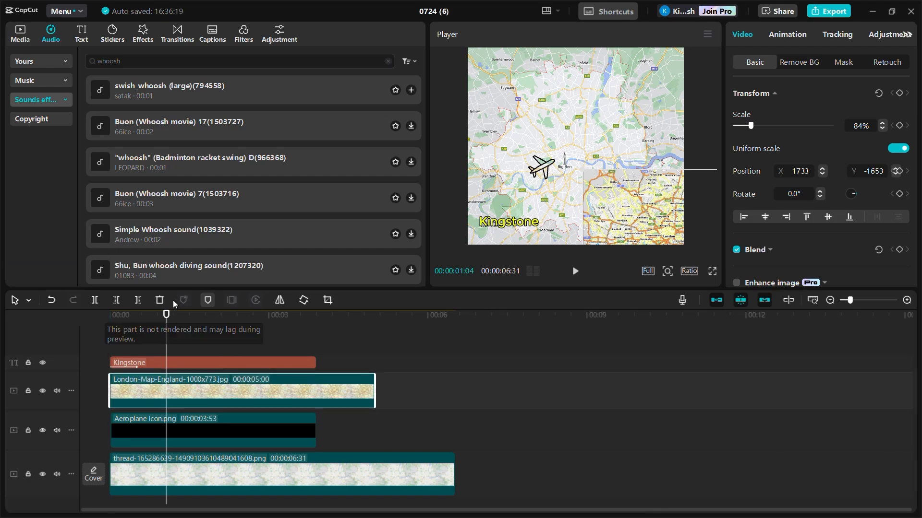
left_click_drag(166, 315, 153, 368)
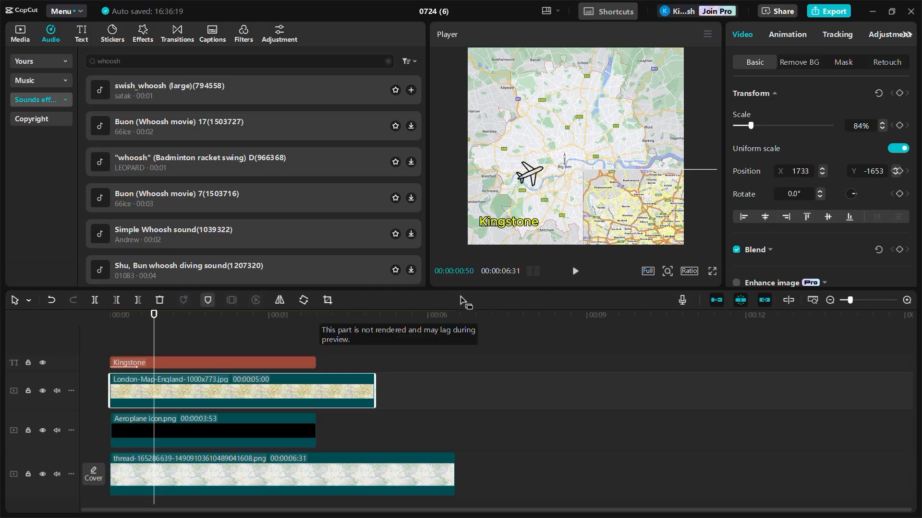
- Open the export dialog and keep the video resolution at 4K
left_click(824, 12)
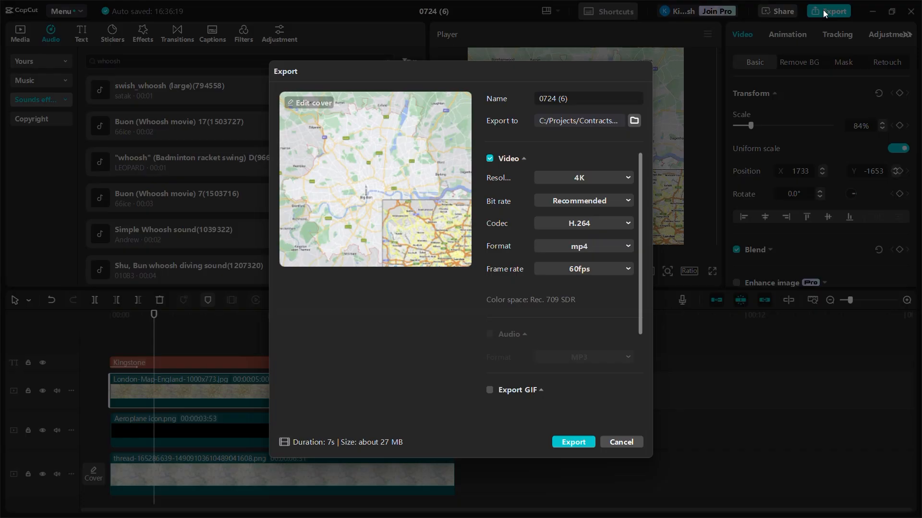
left_click(568, 176)
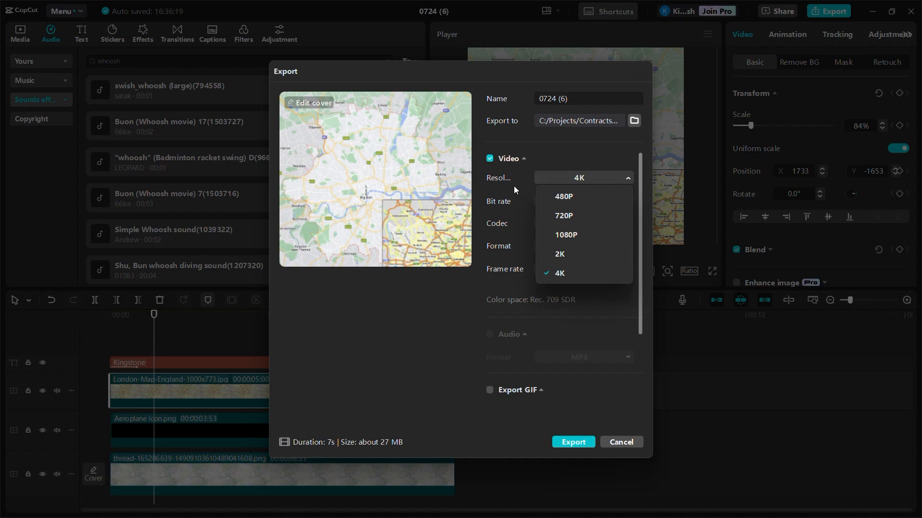
left_click(622, 179)
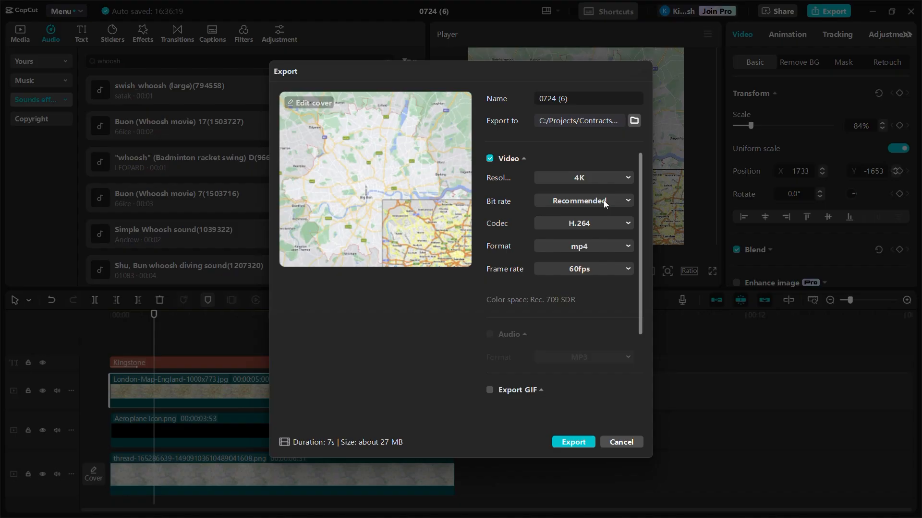